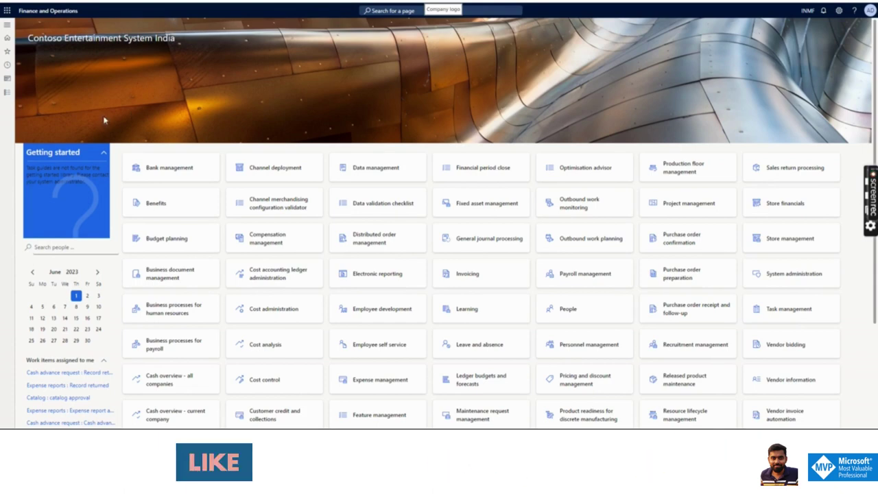
Open the Inventory site gate page from the inventory breakdown setup of the Inventory management module.
{"action": "left_click", "coordinate": [8, 93]}
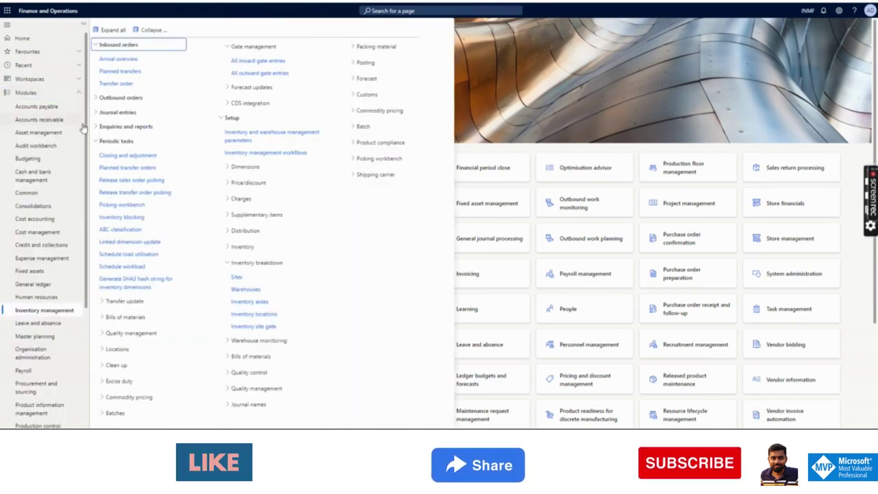
{"action": "scroll", "coordinate": [81, 309], "scroll_direction": "down", "scroll_amount": 3}
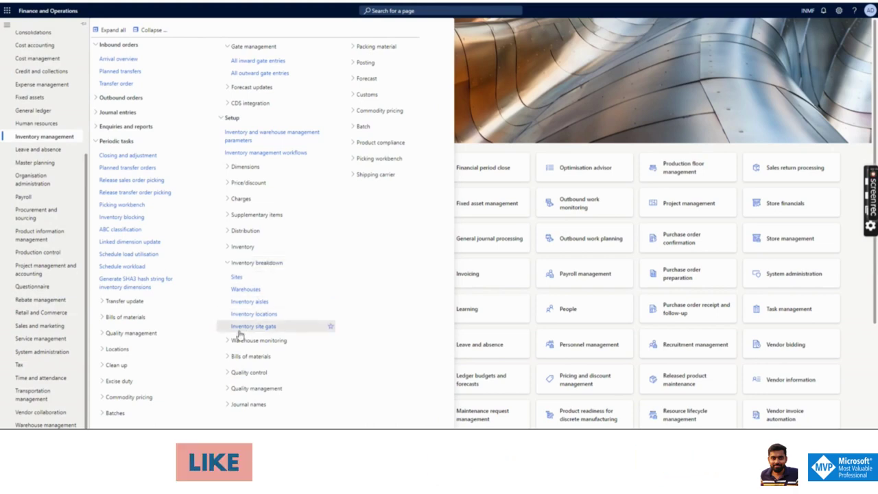
{"action": "left_click", "coordinate": [265, 327]}
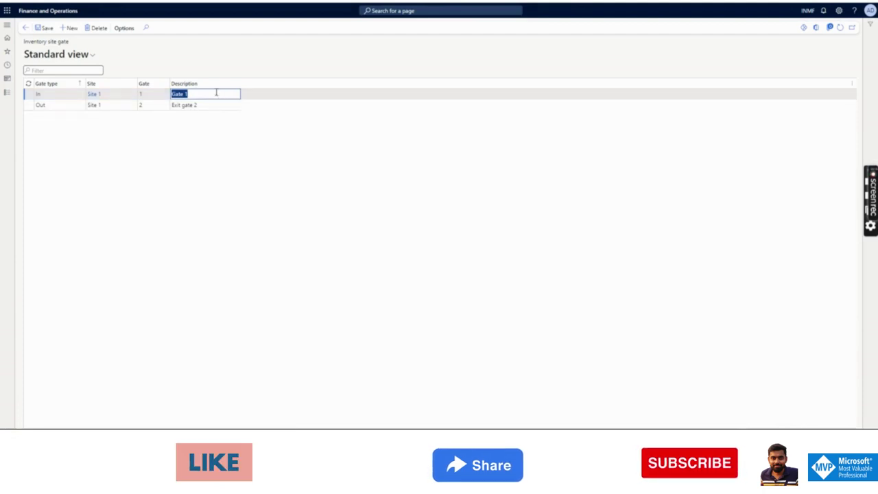
Examine the gate type, site, gate number and description of the existing In gate record.
{"action": "left_click", "coordinate": [206, 92]}
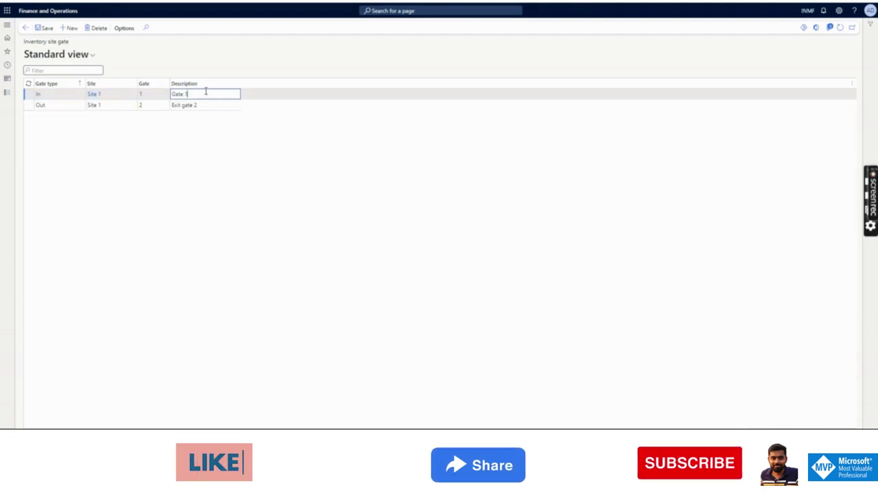
{"action": "left_click", "coordinate": [121, 97]}
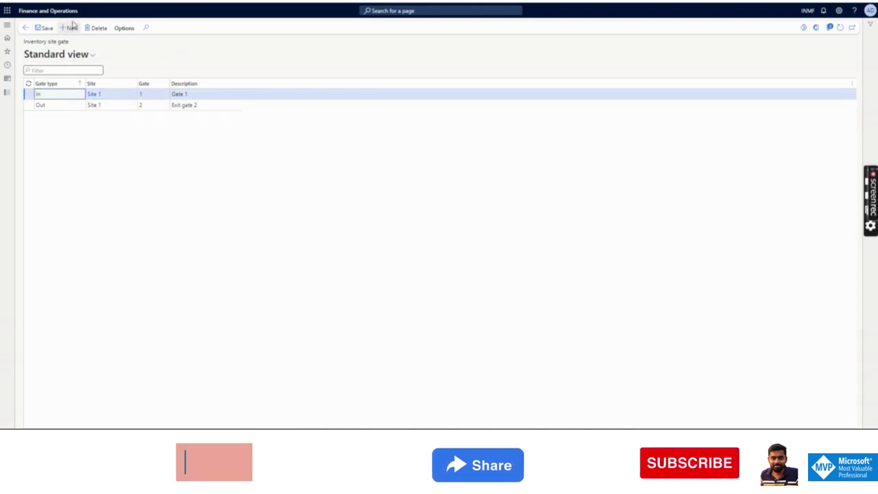
{"action": "left_click", "coordinate": [51, 96]}
{"action": "left_click", "coordinate": [112, 96]}
{"action": "left_click", "coordinate": [151, 97]}
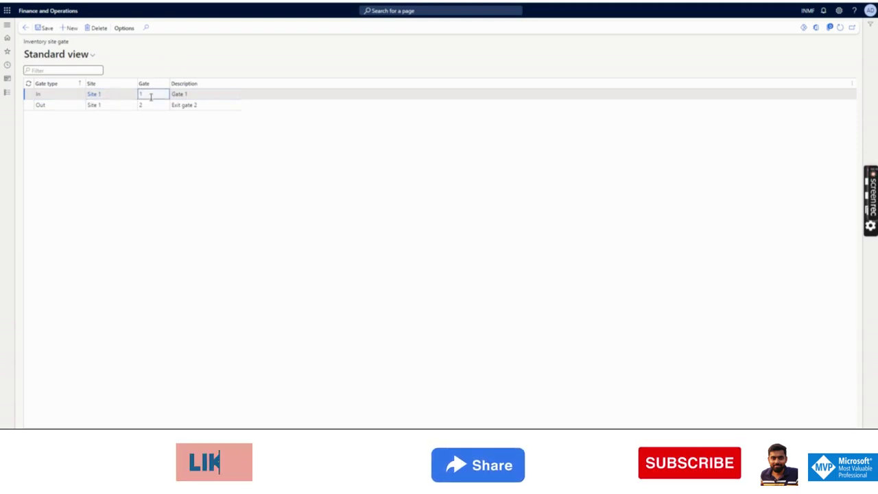
{"action": "left_click", "coordinate": [71, 98]}
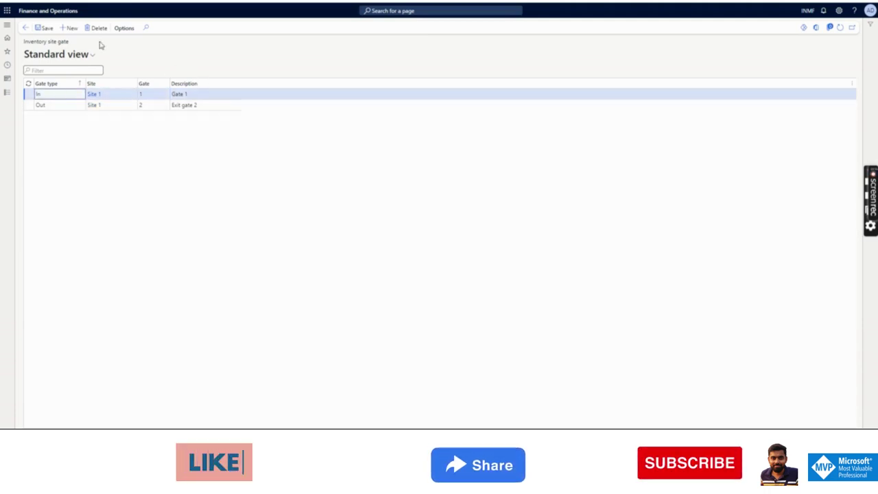
Add an In gate for Site 1 with gate number 2 and description "Gate 2", and save it.
{"action": "left_click", "coordinate": [71, 28]}
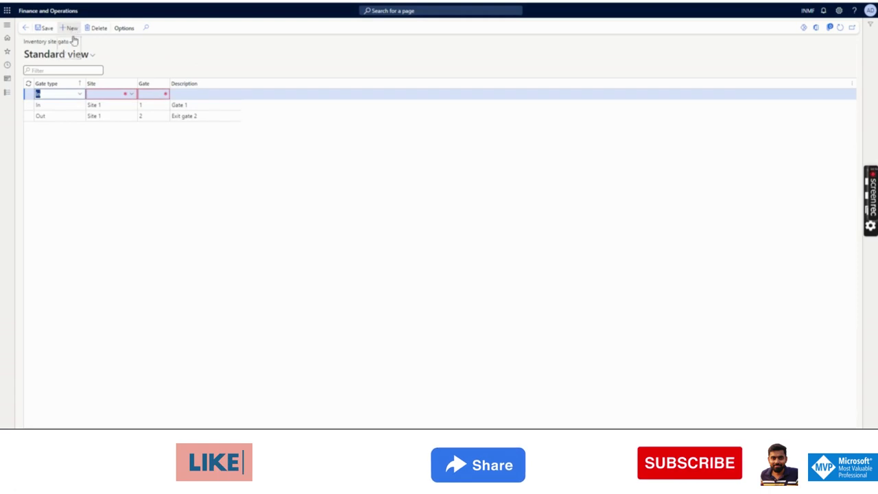
{"action": "left_click", "coordinate": [79, 95]}
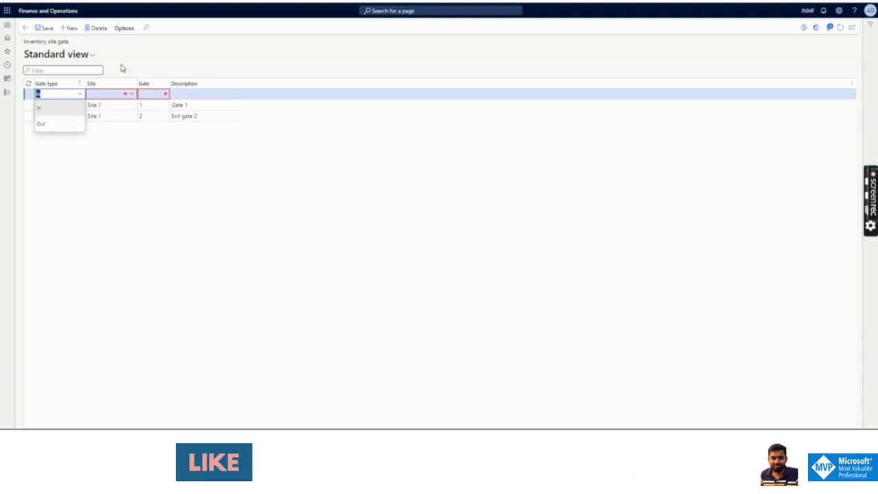
{"action": "left_click", "coordinate": [131, 94]}
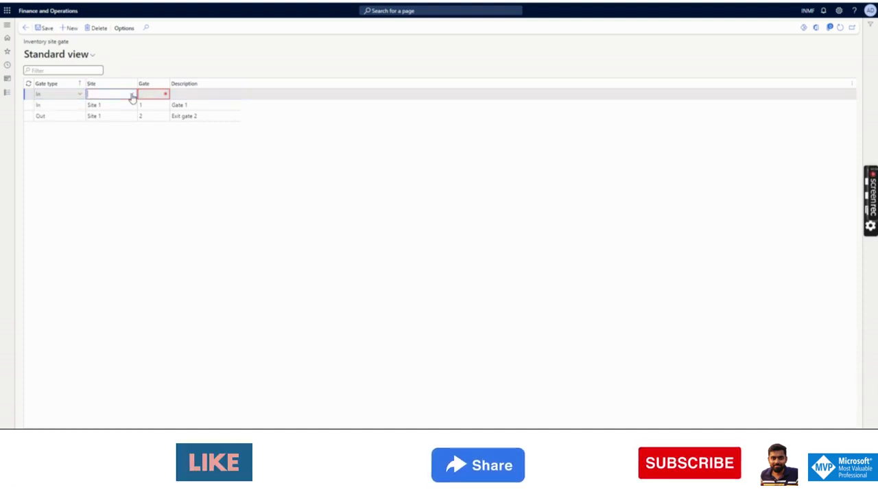
{"action": "left_click", "coordinate": [132, 95]}
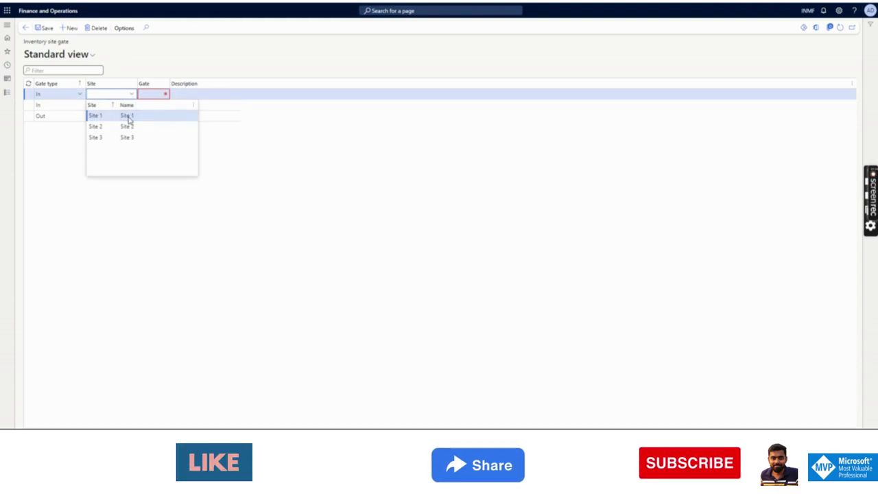
{"action": "left_click", "coordinate": [129, 116]}
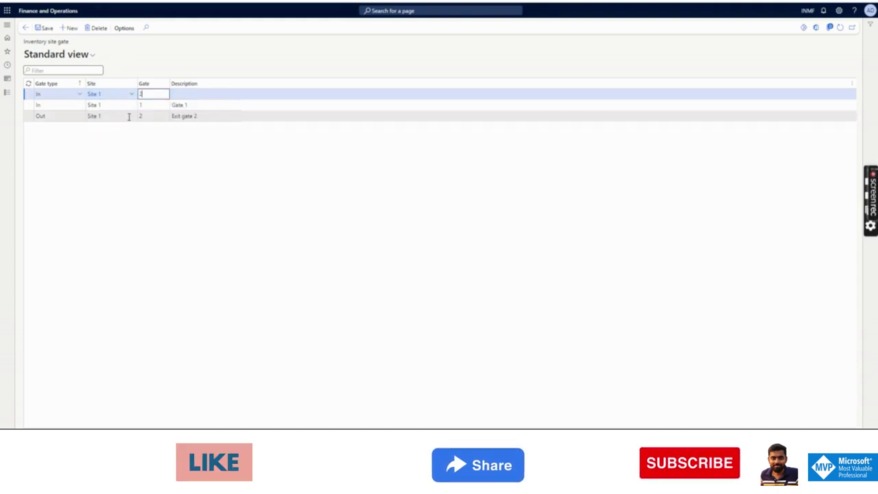
{"action": "key", "text": "Tab"}
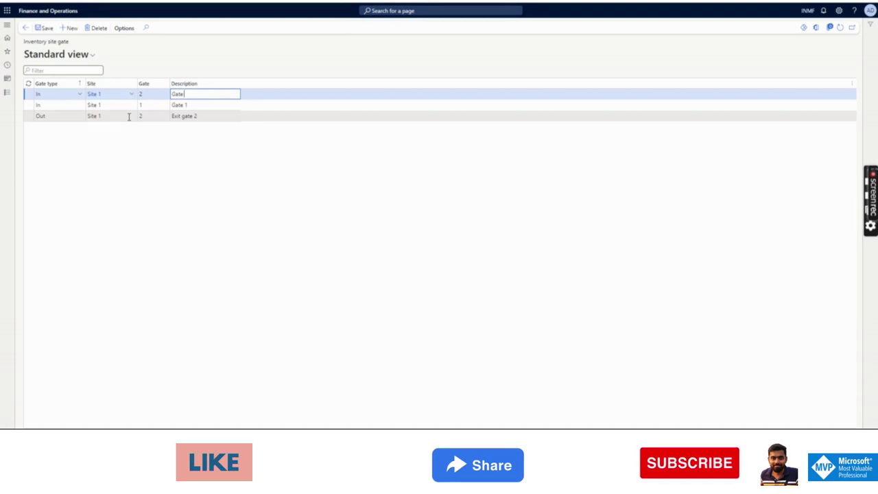
{"action": "key", "text": "ctrl+a"}
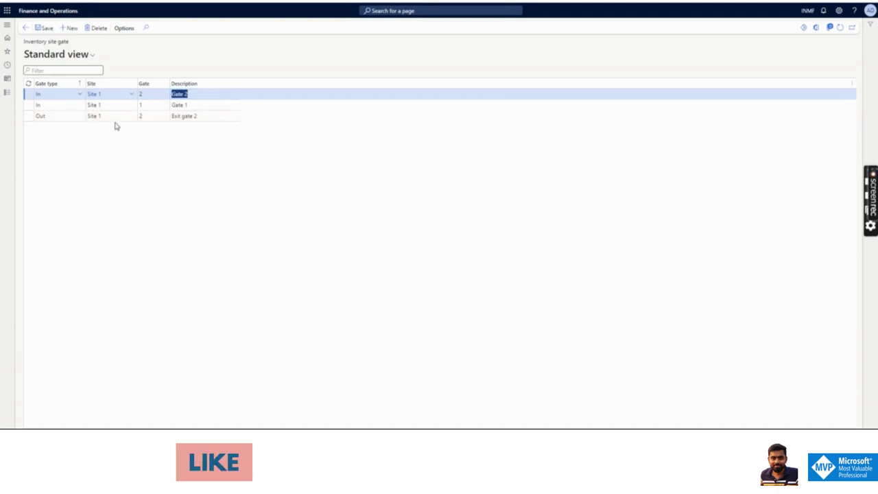
{"action": "left_click", "coordinate": [115, 116]}
{"action": "key", "text": "ctrl+a"}
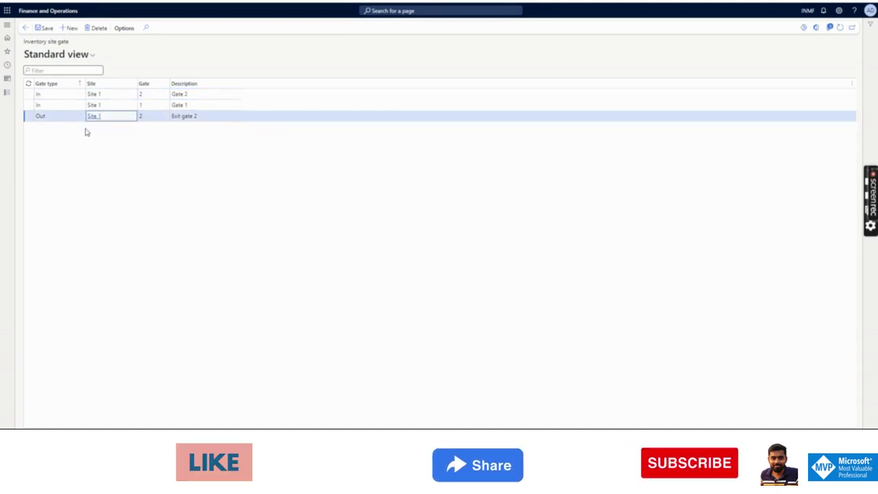
{"action": "left_click", "coordinate": [195, 115]}
{"action": "left_click", "coordinate": [45, 29]}
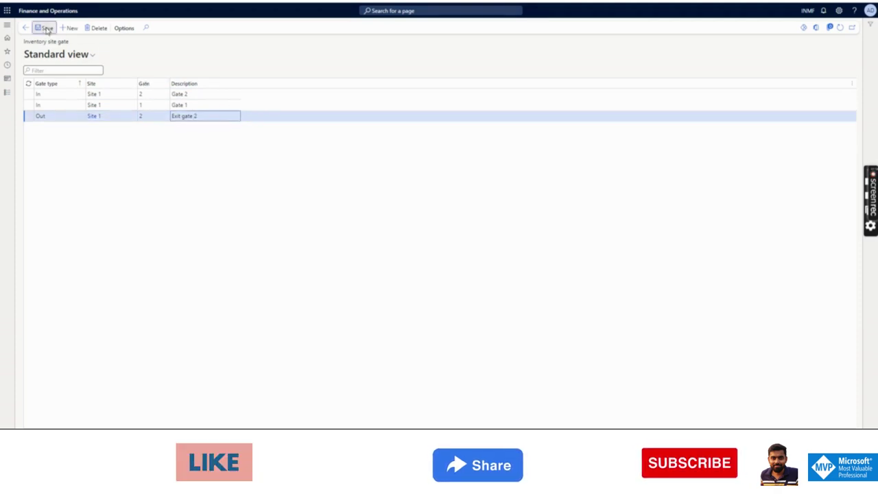
Open the Sites page and examine the Gate inward and Gate outward number sequences of Site 1.
{"action": "left_click", "coordinate": [7, 93]}
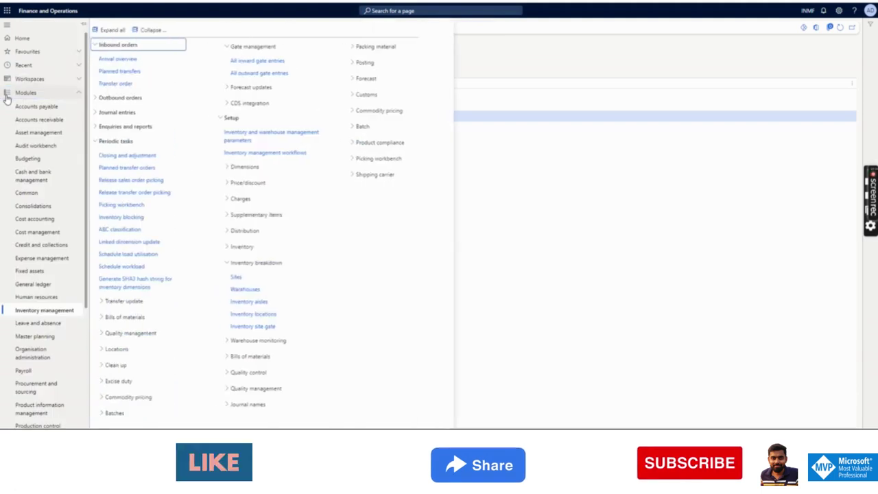
{"action": "left_click", "coordinate": [251, 277]}
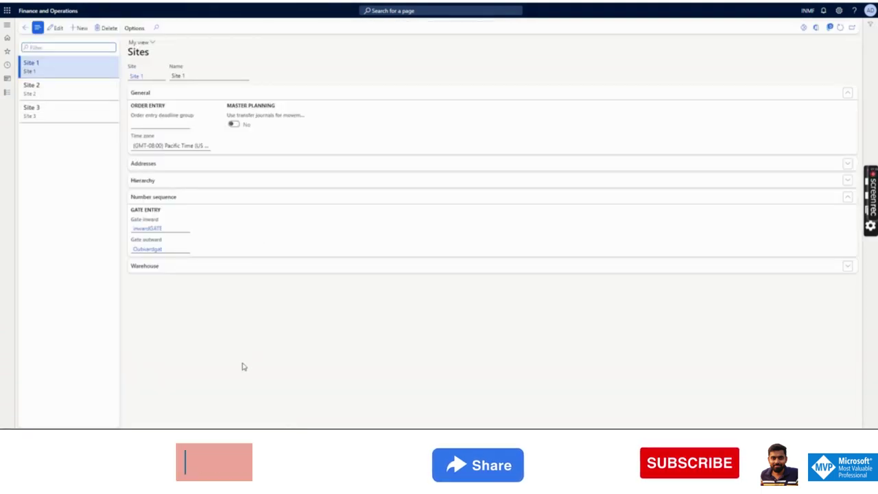
{"action": "left_click_drag", "start_coordinate": [132, 209], "coordinate": [159, 243]}
{"action": "left_click", "coordinate": [237, 243]}
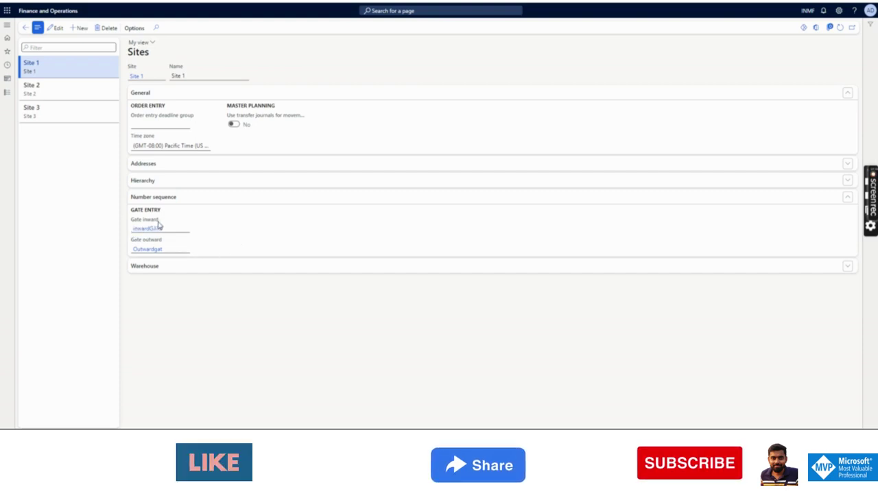
{"action": "left_click_drag", "start_coordinate": [159, 221], "coordinate": [130, 220]}
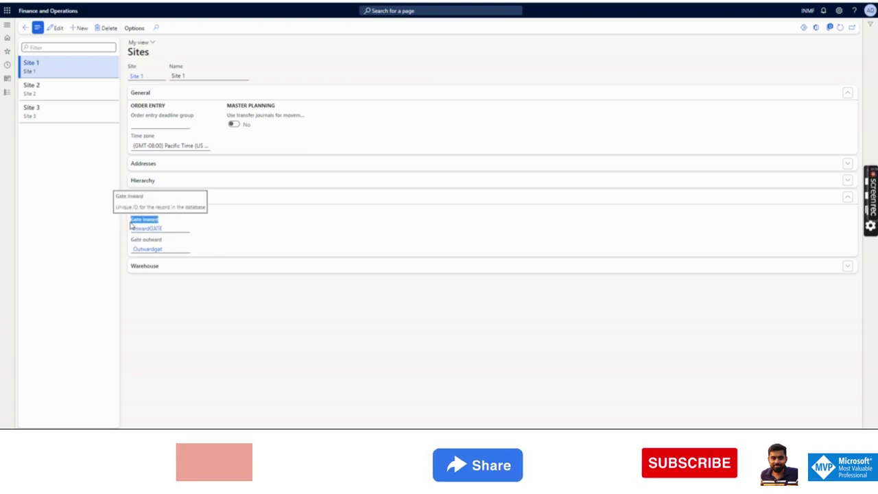
{"action": "left_click", "coordinate": [212, 230]}
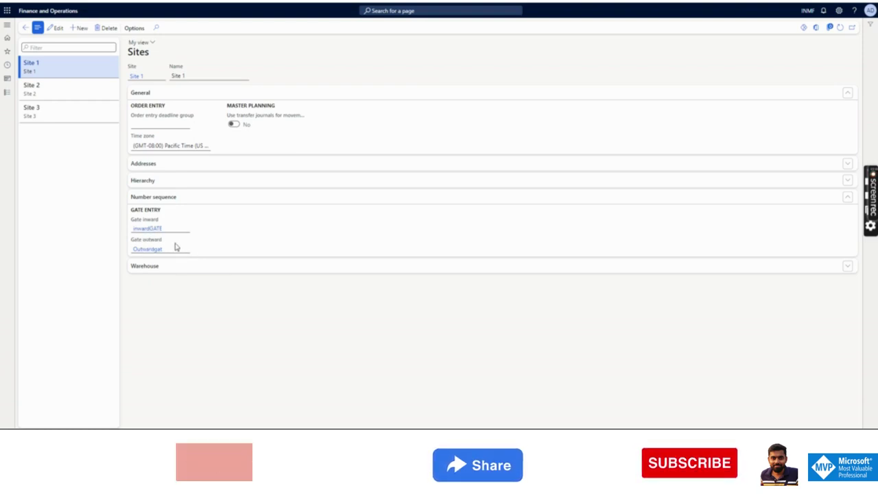
{"action": "left_click_drag", "start_coordinate": [132, 239], "coordinate": [154, 243]}
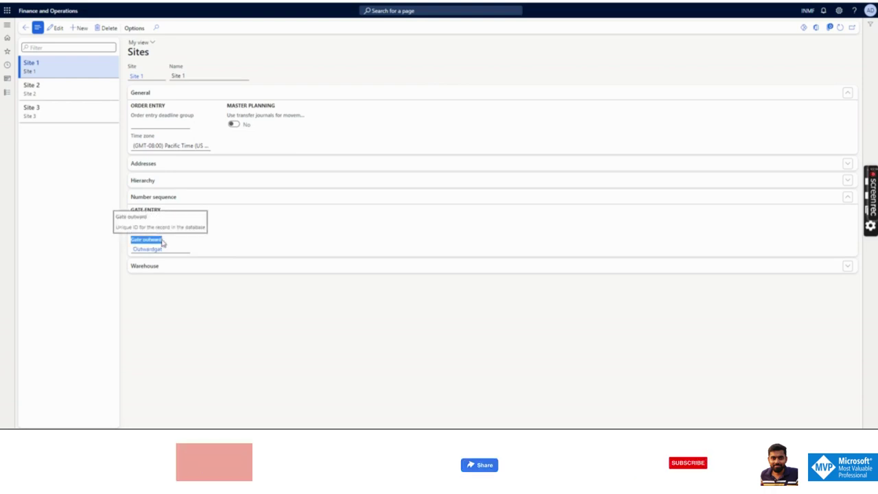
{"action": "left_click", "coordinate": [234, 245]}
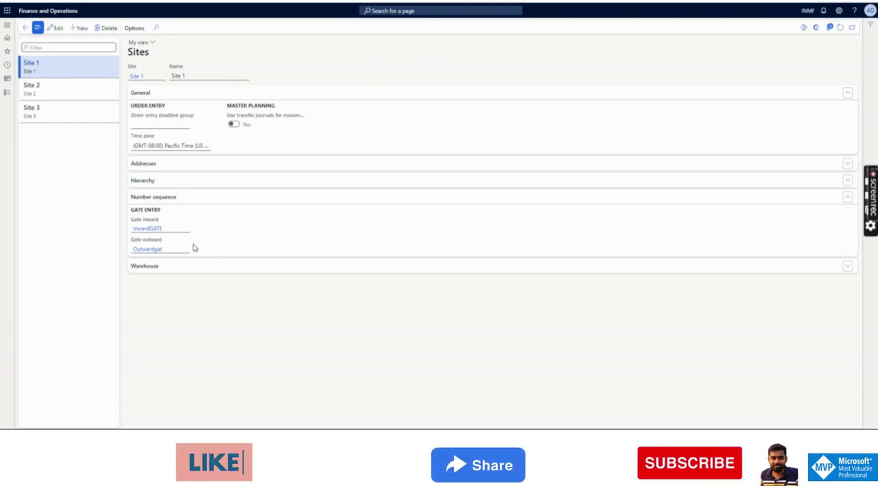
Open the list of all purchase orders in Accounts payable, select the last order and widen the Vendor name column.
{"action": "left_click", "coordinate": [7, 92]}
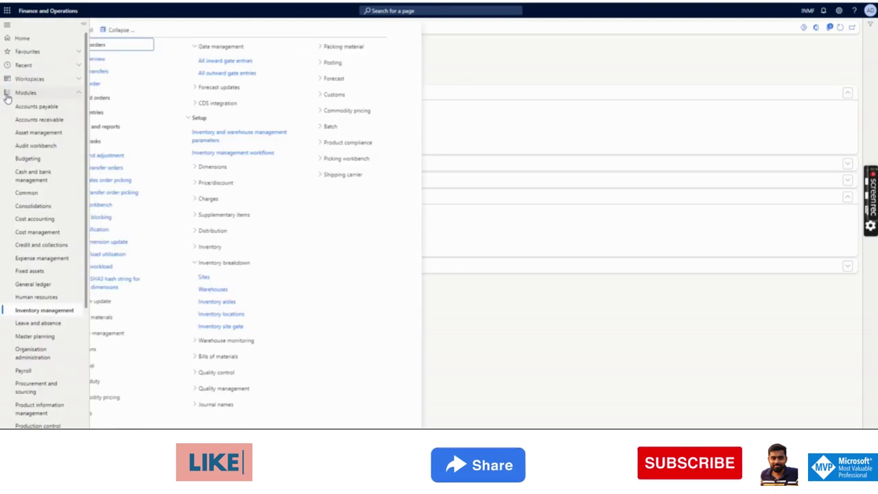
{"action": "left_click", "coordinate": [35, 108]}
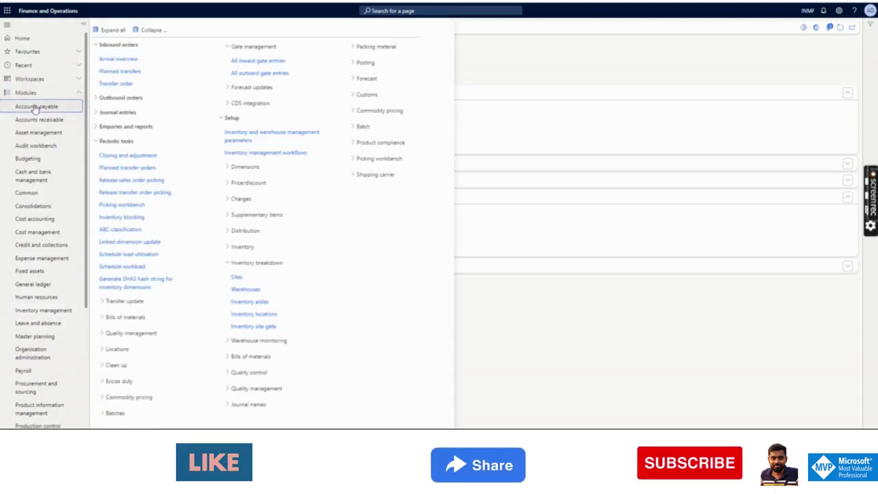
{"action": "left_click", "coordinate": [131, 133]}
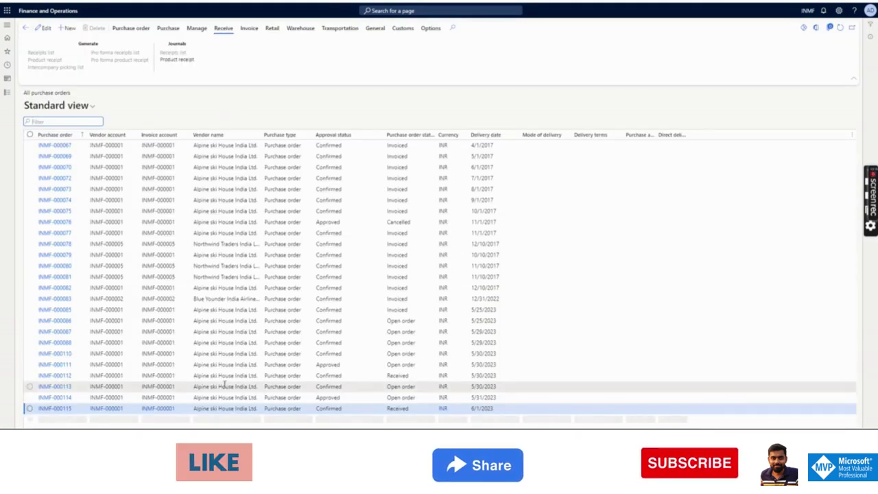
{"action": "left_click", "coordinate": [219, 408]}
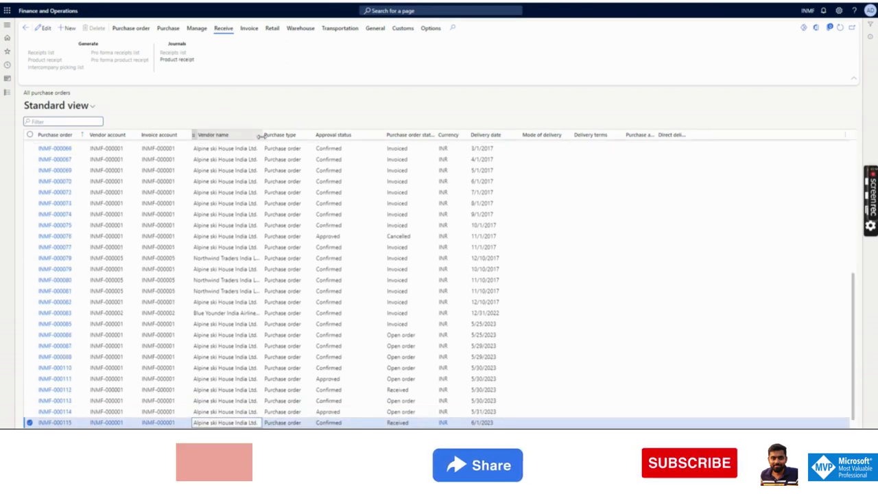
{"action": "left_click_drag", "start_coordinate": [311, 148], "coordinate": [312, 149]}
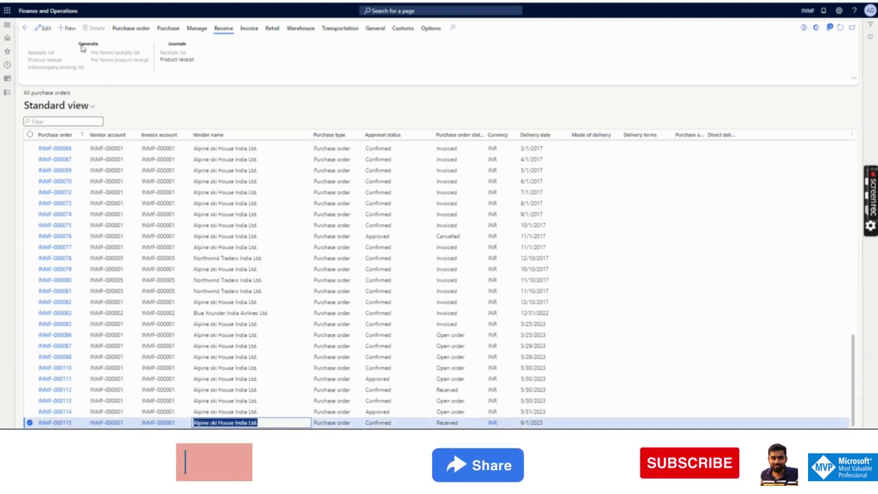
Create a new purchase order for vendor Alpine ski House India Ltd. with Site 1 as the storage site.
{"action": "left_click", "coordinate": [67, 29]}
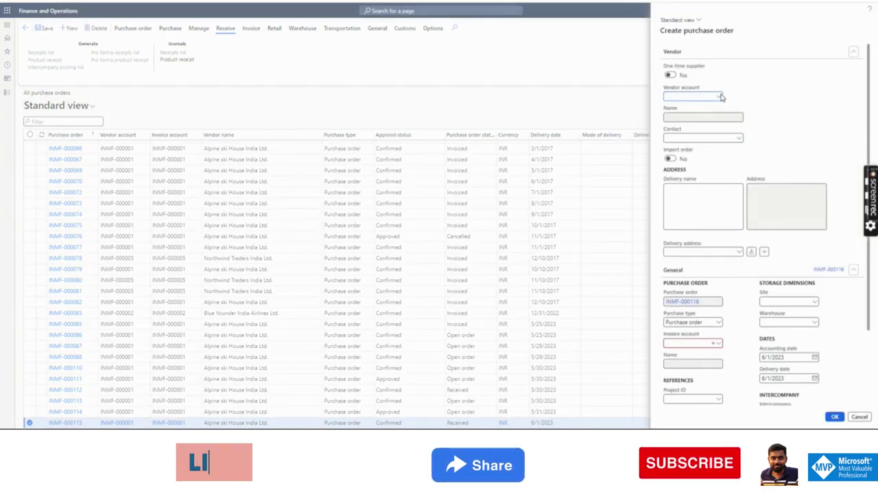
{"action": "left_click", "coordinate": [719, 97]}
{"action": "left_click", "coordinate": [679, 119]}
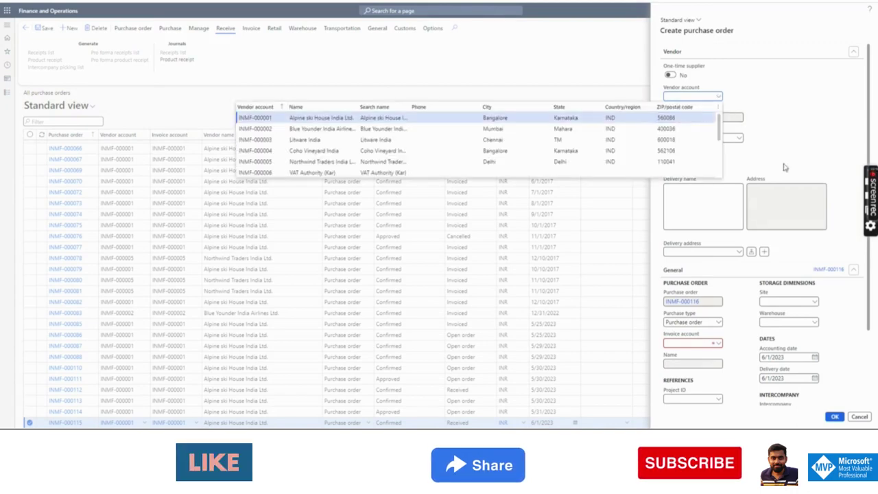
{"action": "left_click", "coordinate": [815, 303]}
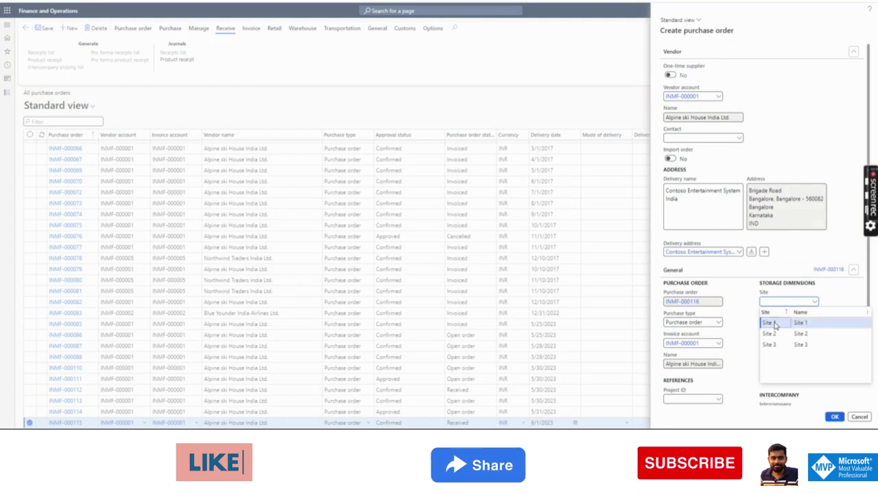
{"action": "key", "text": "Return"}
{"action": "scroll", "coordinate": [857, 281], "scroll_direction": "down", "scroll_amount": 3}
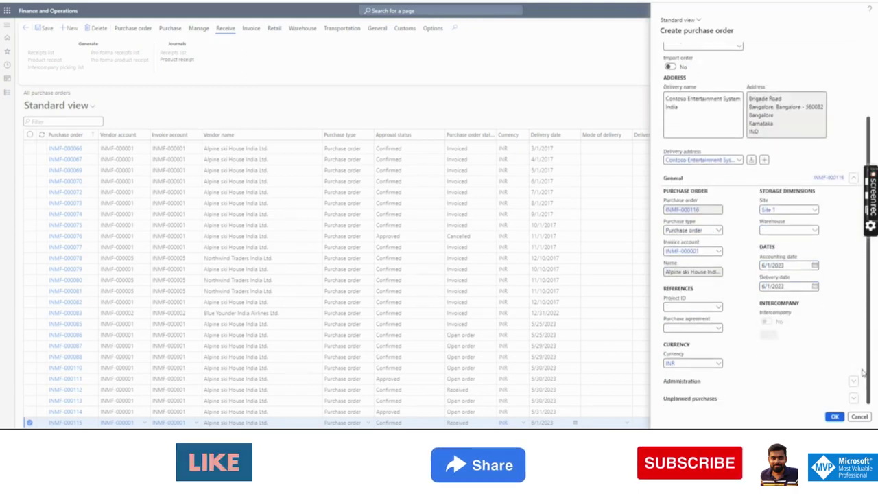
{"action": "left_click", "coordinate": [834, 417]}
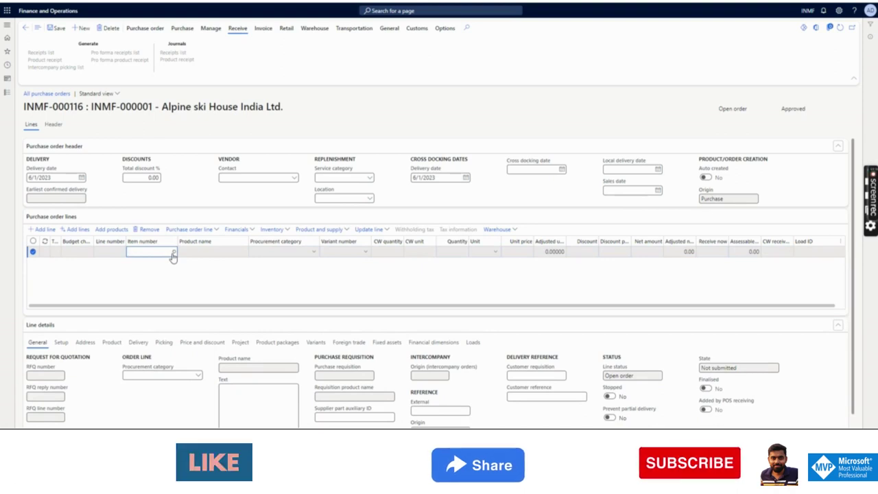
Enter item 1104 with a quantity of 4 on the first purchase order line.
{"action": "left_click", "coordinate": [173, 252]}
{"action": "left_click", "coordinate": [176, 274]}
{"action": "key", "text": "Tab"}
{"action": "key", "text": "Tab"}
{"action": "key", "text": "Tab"}
{"action": "type", "text": "4"}
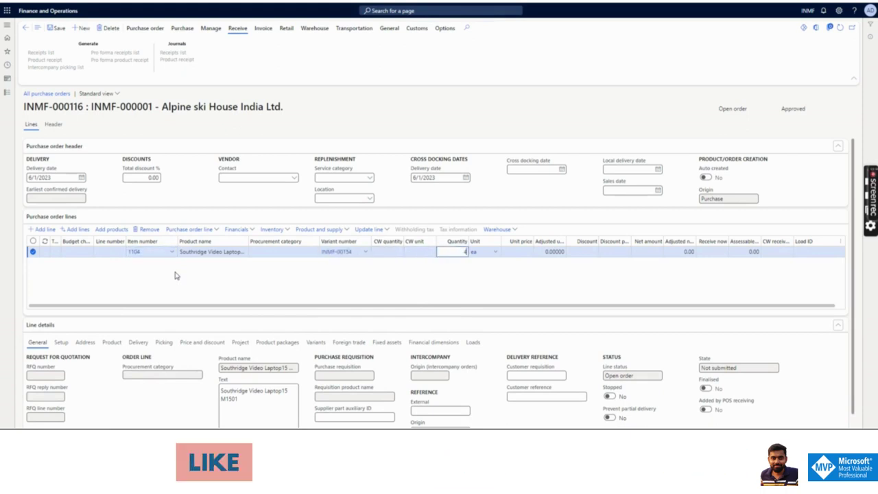
{"action": "key", "text": "Tab"}
{"action": "key", "text": "Tab"}
{"action": "key", "text": "Tab"}
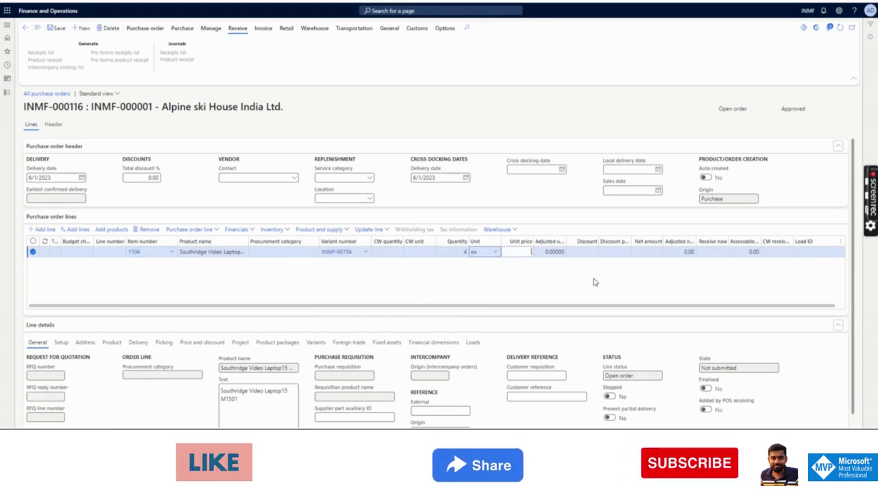
Set the unit price of the item 1104 line to 8,000 and save the purchase order.
{"action": "left_click", "coordinate": [527, 252]}
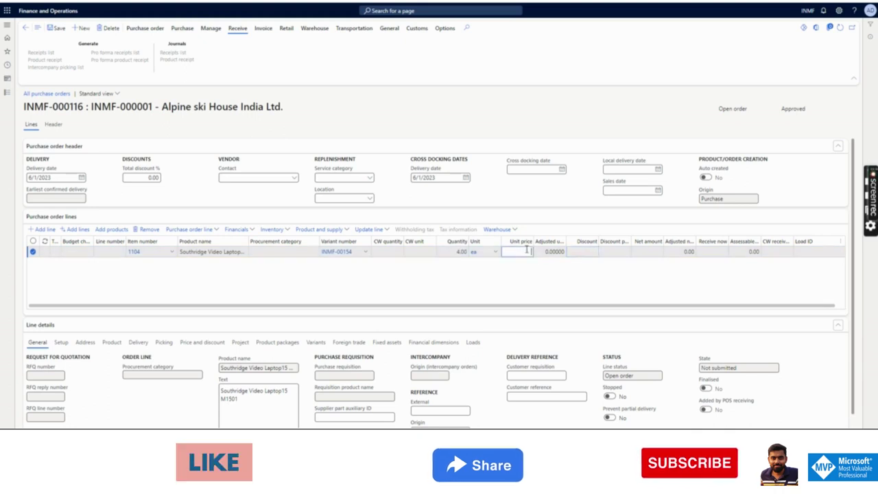
{"action": "type", "text": "8000"}
{"action": "key", "text": "Tab"}
{"action": "key", "text": "Tab"}
{"action": "key", "text": "Tab"}
{"action": "key", "text": "Tab"}
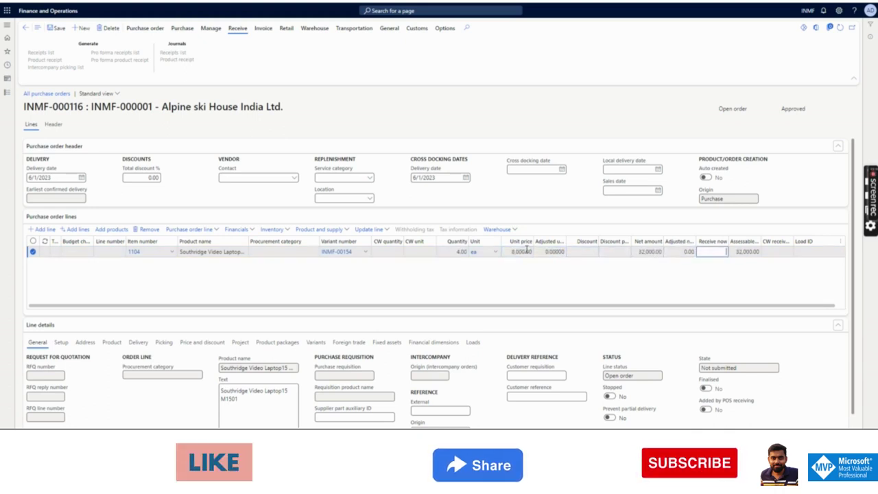
{"action": "left_click", "coordinate": [56, 29]}
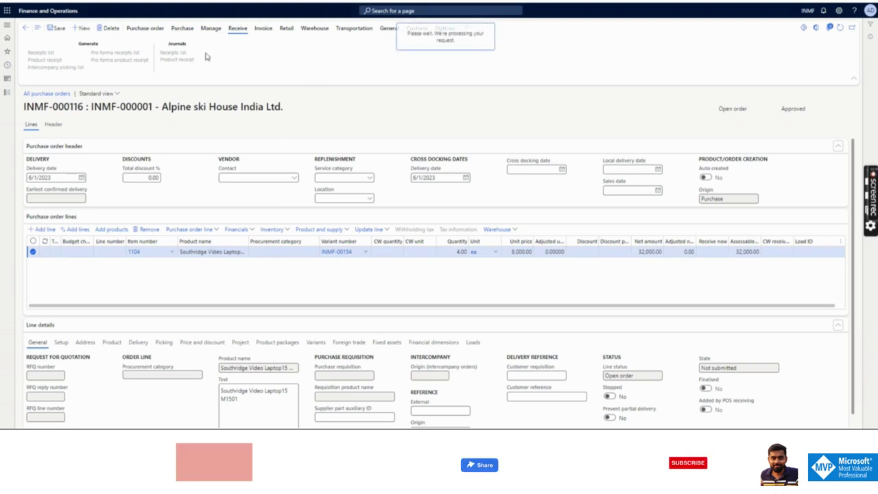
Confirm the purchase order and check its line quantity and order number.
{"action": "left_click", "coordinate": [181, 28]}
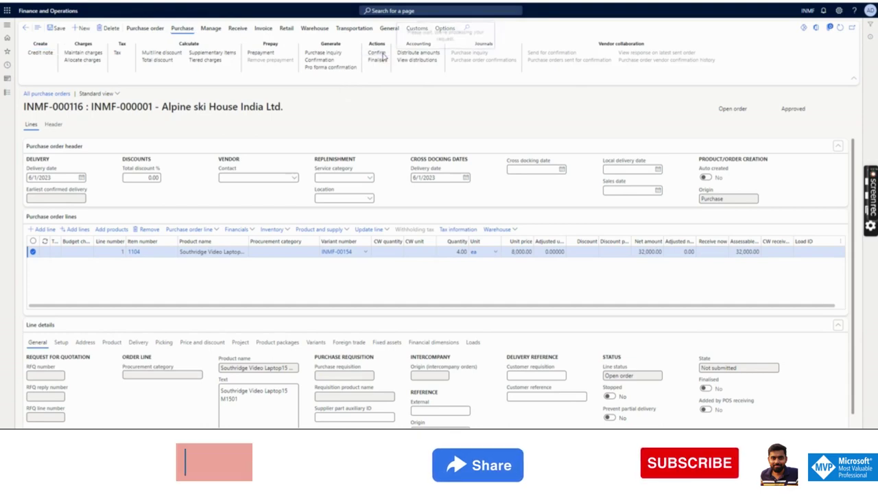
{"action": "left_click", "coordinate": [379, 52]}
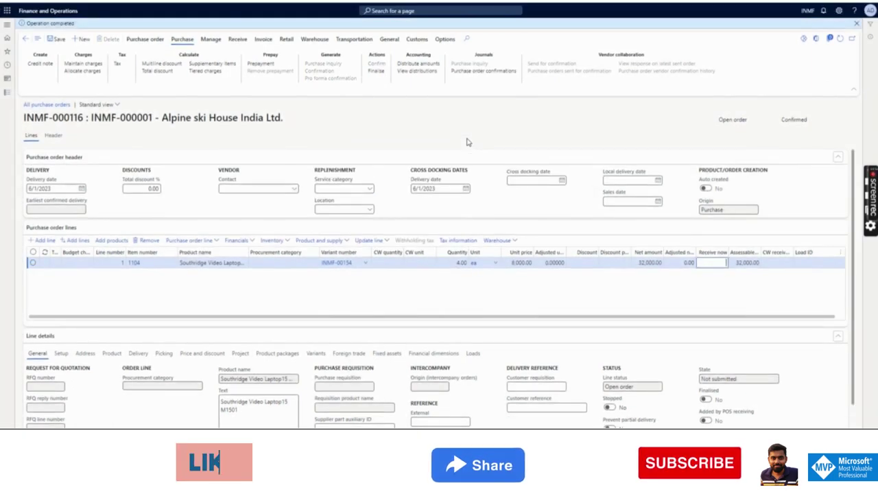
{"action": "left_click", "coordinate": [452, 261]}
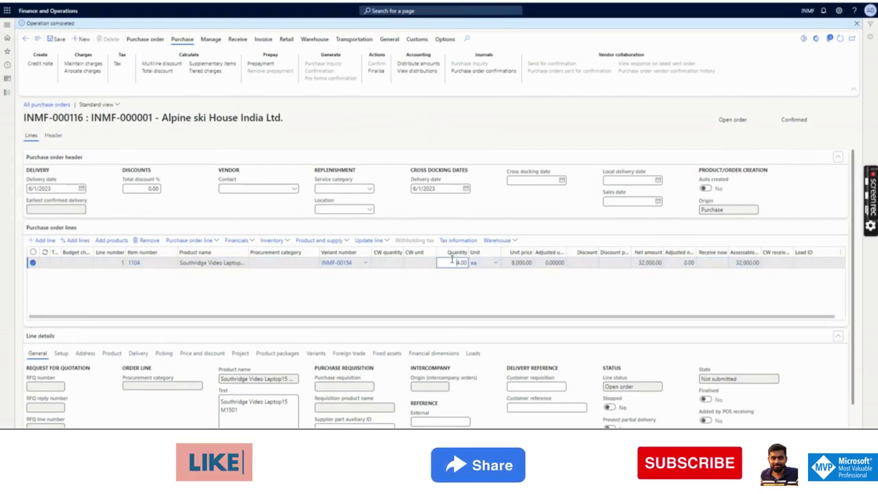
{"action": "left_click", "coordinate": [420, 263]}
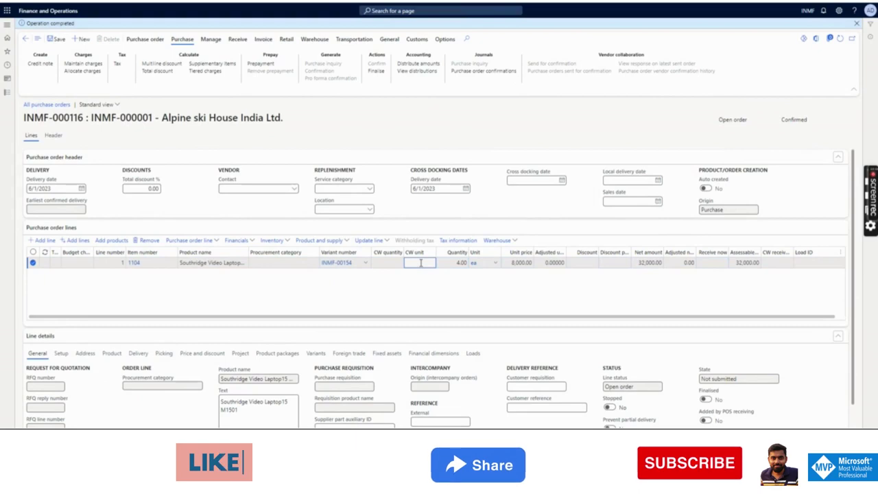
{"action": "left_click", "coordinate": [444, 263]}
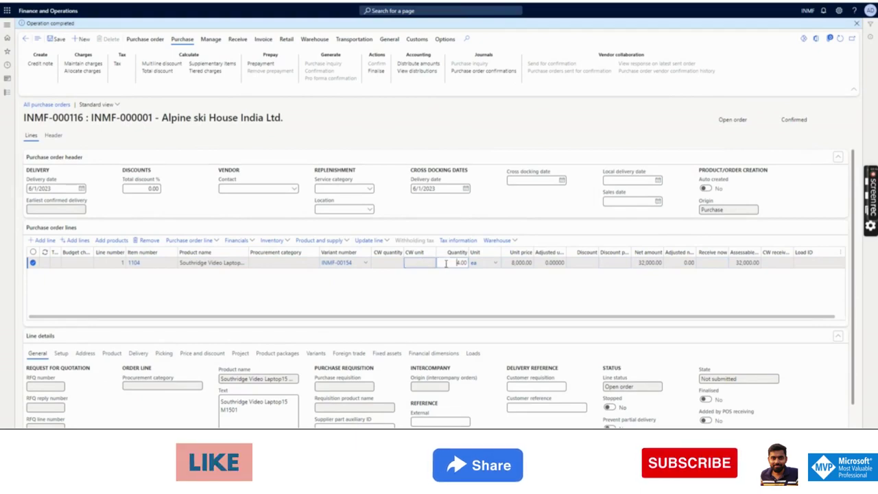
{"action": "left_click", "coordinate": [397, 264]}
{"action": "left_click", "coordinate": [446, 263]}
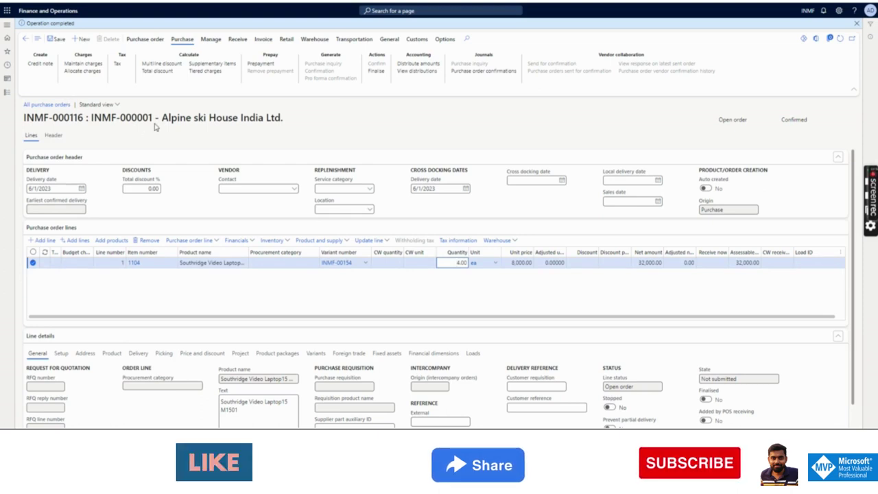
{"action": "left_click_drag", "start_coordinate": [83, 117], "coordinate": [24, 118]}
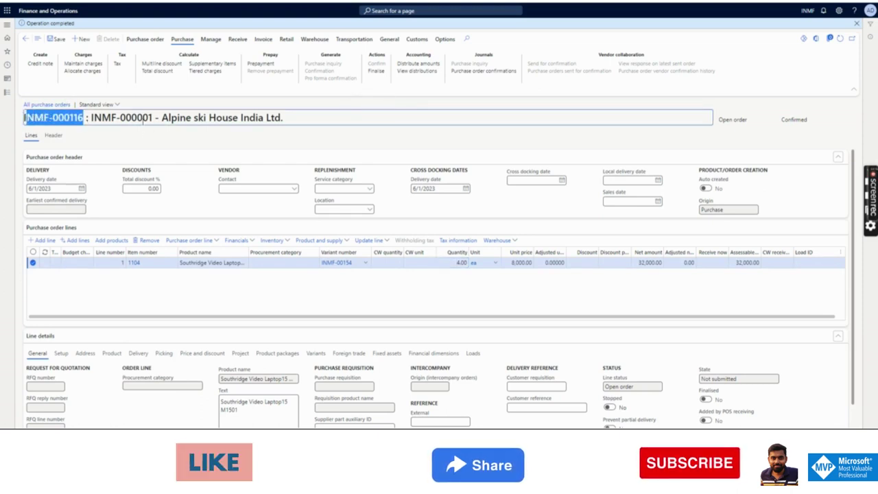
Open all inward gate entries in Inventory management and start a new inward gate entry.
{"action": "left_click", "coordinate": [7, 93]}
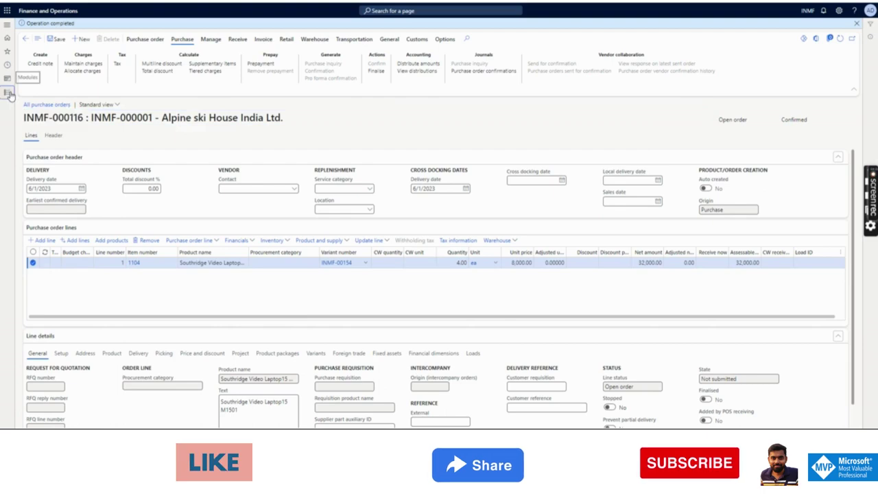
{"action": "scroll", "coordinate": [89, 165], "scroll_direction": "down", "scroll_amount": 3}
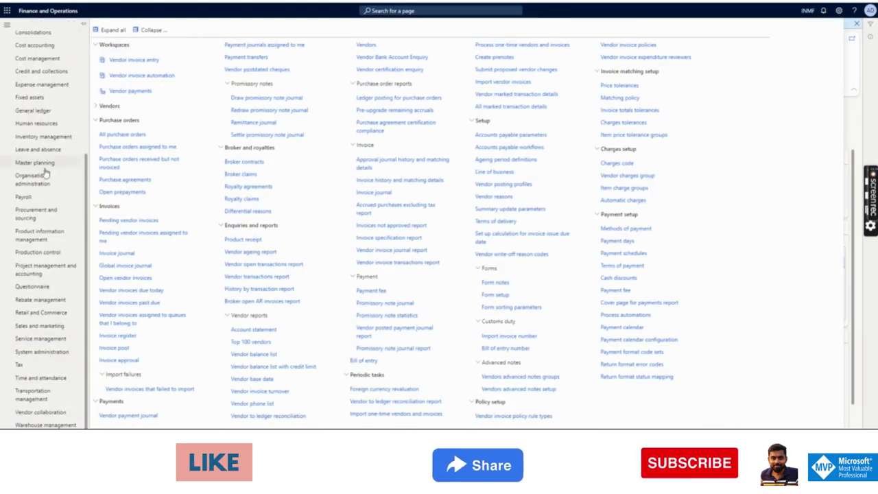
{"action": "left_click", "coordinate": [62, 138]}
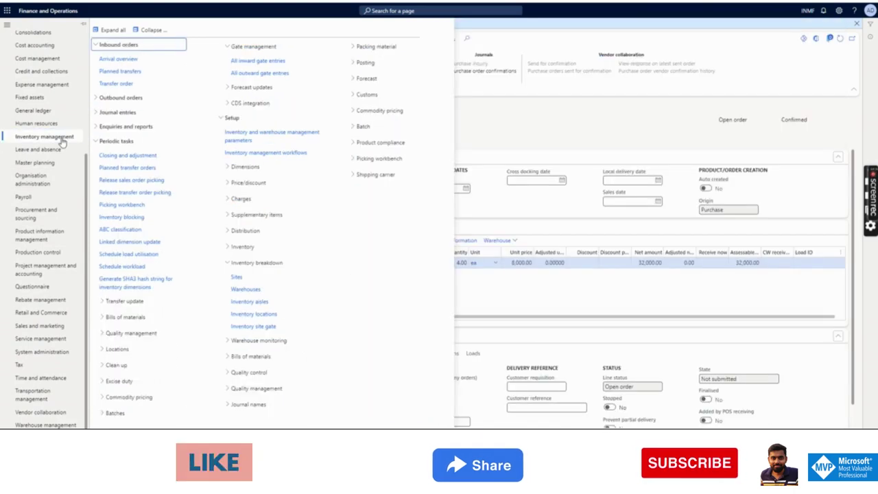
{"action": "left_click", "coordinate": [259, 61]}
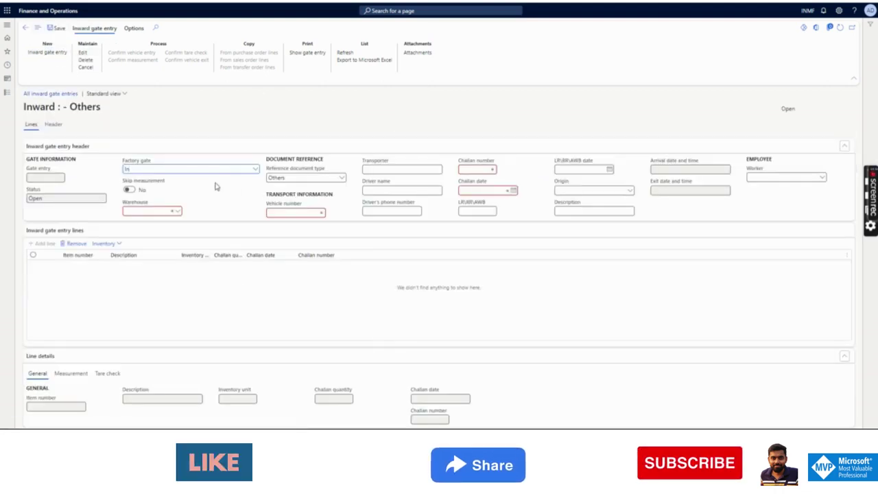
Set the gate entry's factory gate to In gate 1 of Site 1 and its warehouse to 11.
{"action": "left_click", "coordinate": [254, 173]}
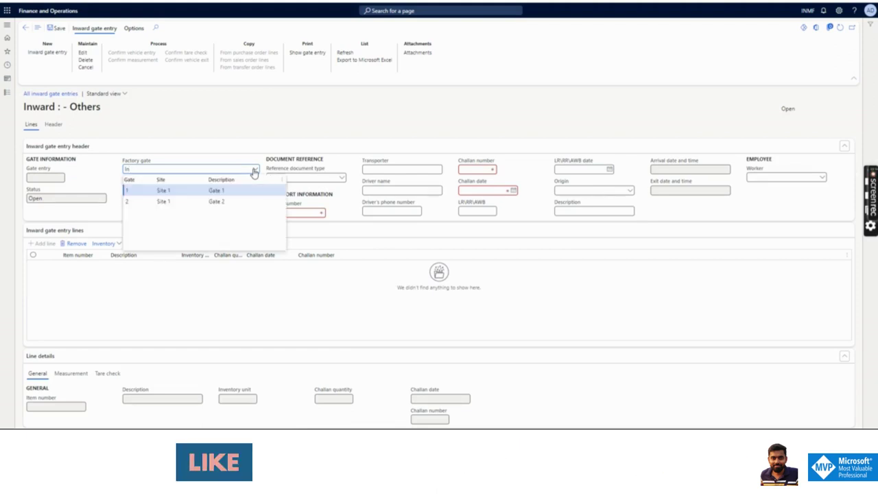
{"action": "left_click", "coordinate": [145, 191]}
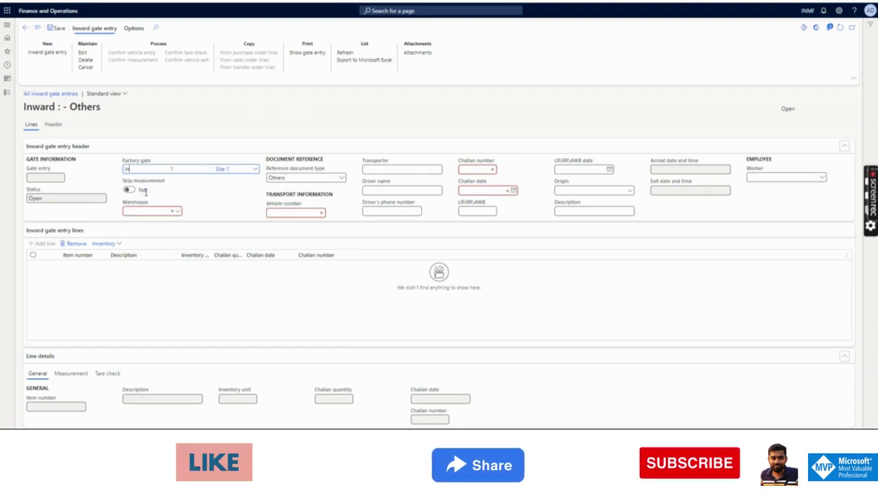
{"action": "left_click", "coordinate": [179, 213]}
{"action": "left_click", "coordinate": [178, 213]}
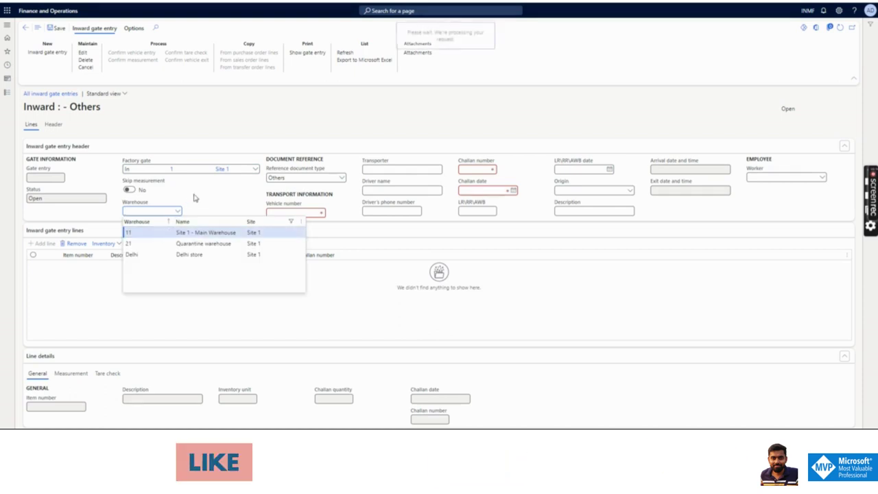
{"action": "key", "text": "Return"}
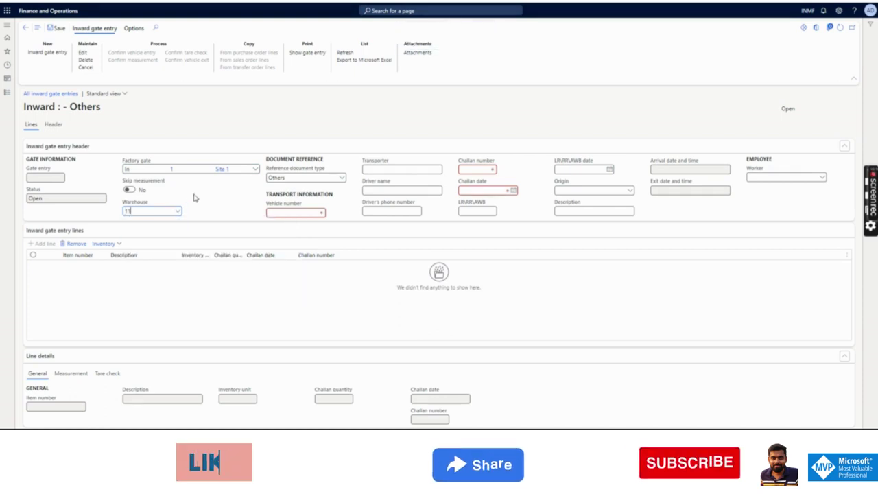
Set the reference document type to Purchase order and the reference party to vendor Alpine ski House India Ltd.
{"action": "left_click", "coordinate": [341, 178]}
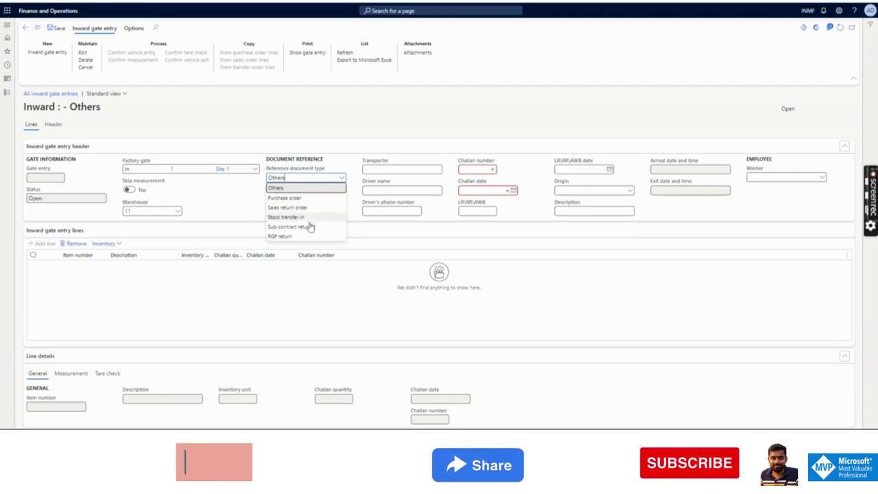
{"action": "left_click", "coordinate": [284, 197]}
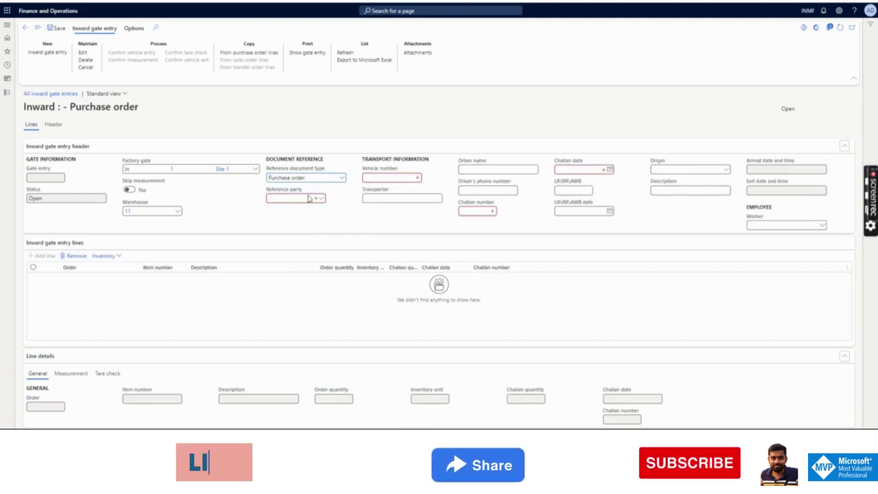
{"action": "left_click", "coordinate": [320, 201]}
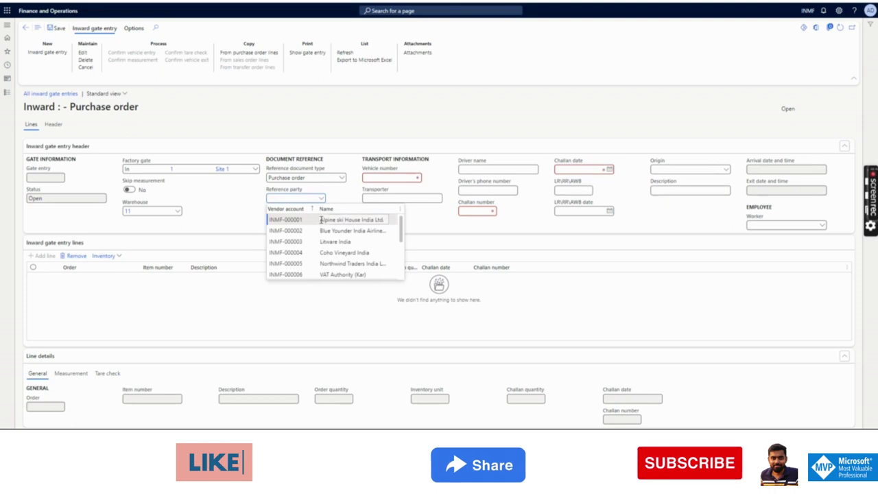
{"action": "left_click", "coordinate": [321, 220]}
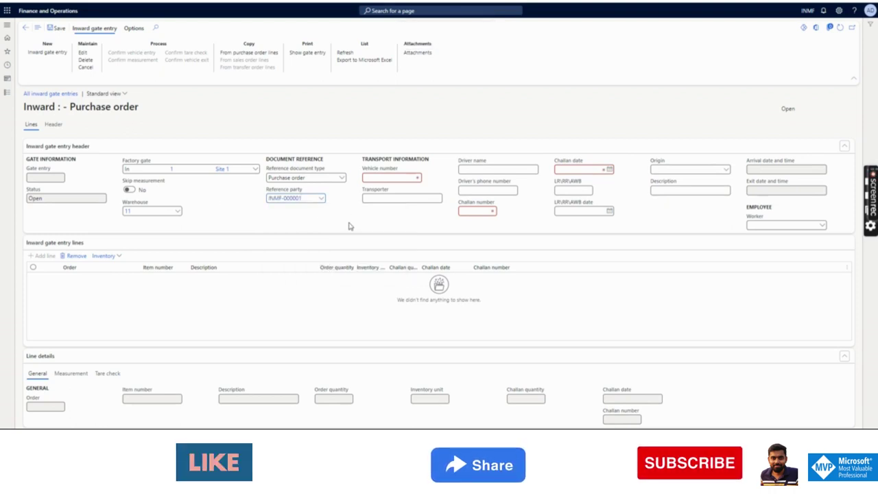
{"action": "left_click", "coordinate": [405, 177]}
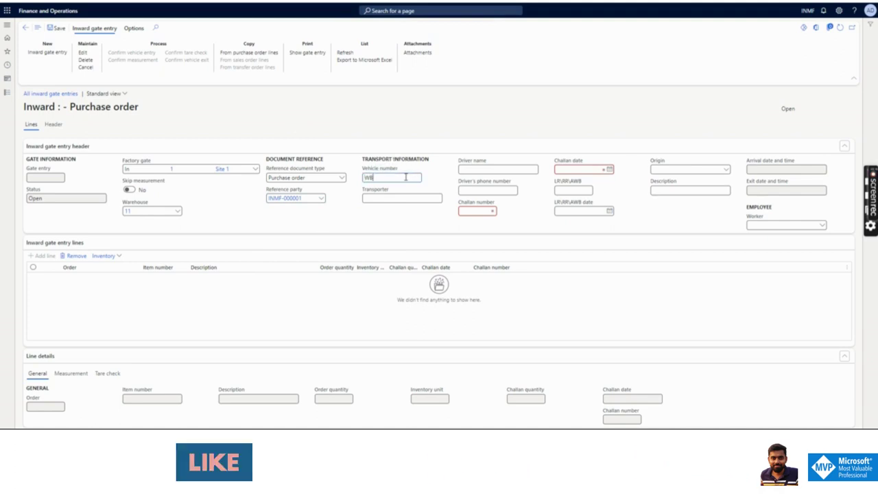
{"action": "key", "text": "Tab"}
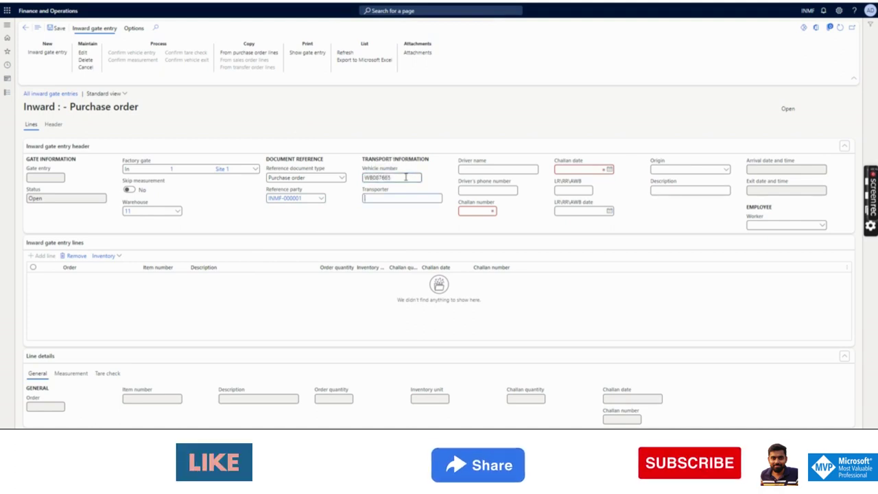
{"action": "left_click", "coordinate": [249, 53]}
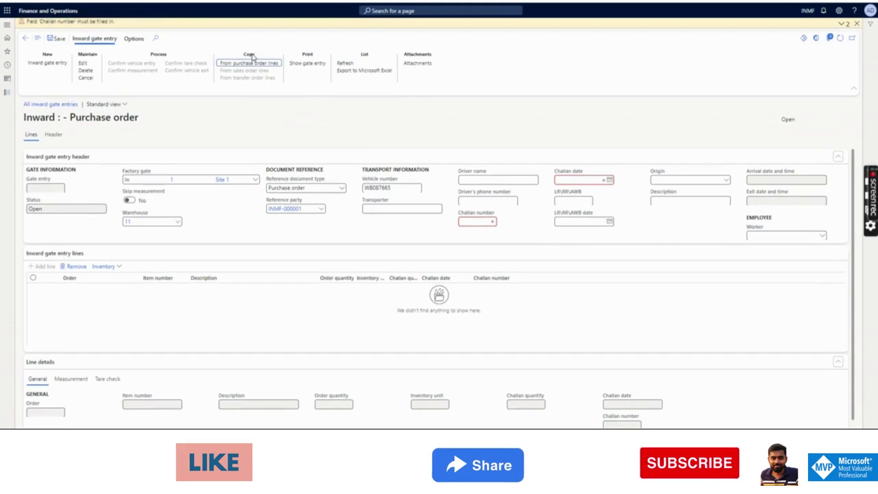
{"action": "left_click", "coordinate": [467, 221]}
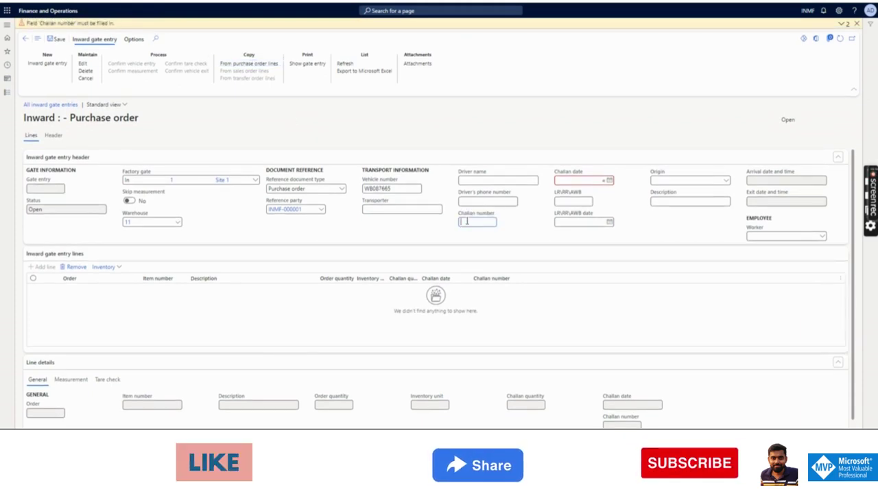
{"action": "key", "text": "Tab"}
{"action": "left_click", "coordinate": [258, 66]}
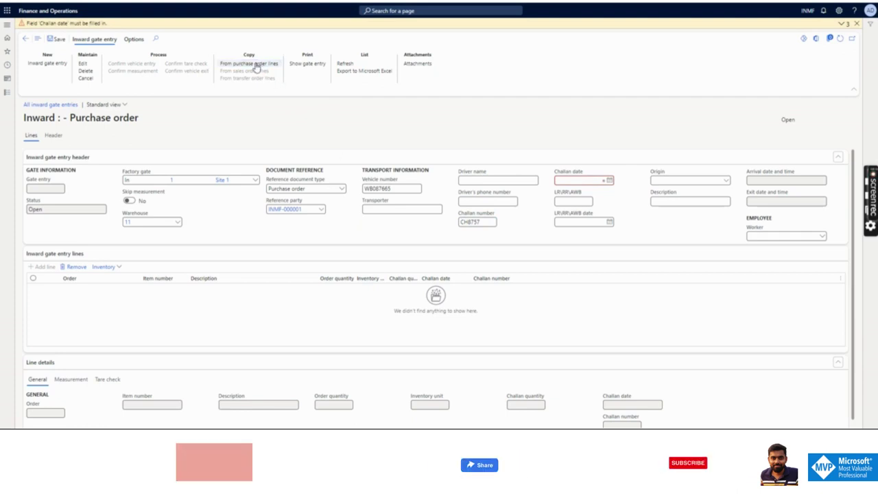
{"action": "left_click", "coordinate": [610, 180]}
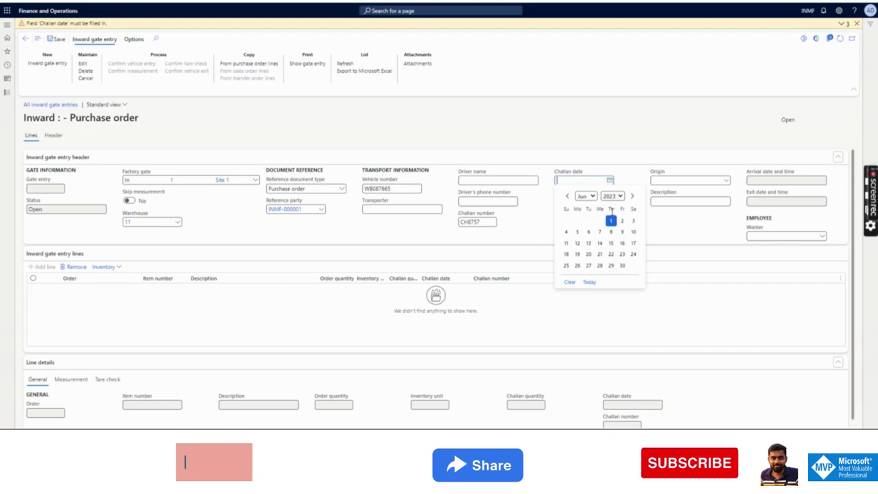
{"action": "left_click", "coordinate": [610, 221]}
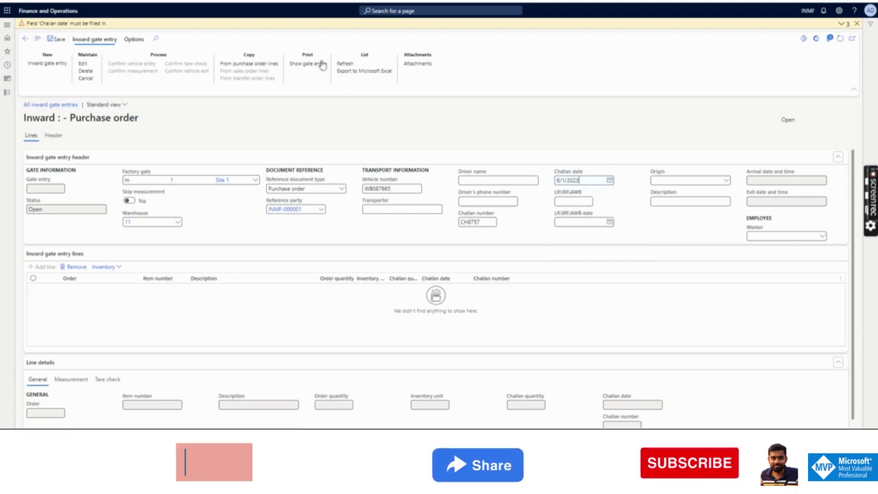
Copy the new purchase order's item 1104 line with quantity 4 into the gate entry and check its order and challan quantities.
{"action": "left_click", "coordinate": [265, 66]}
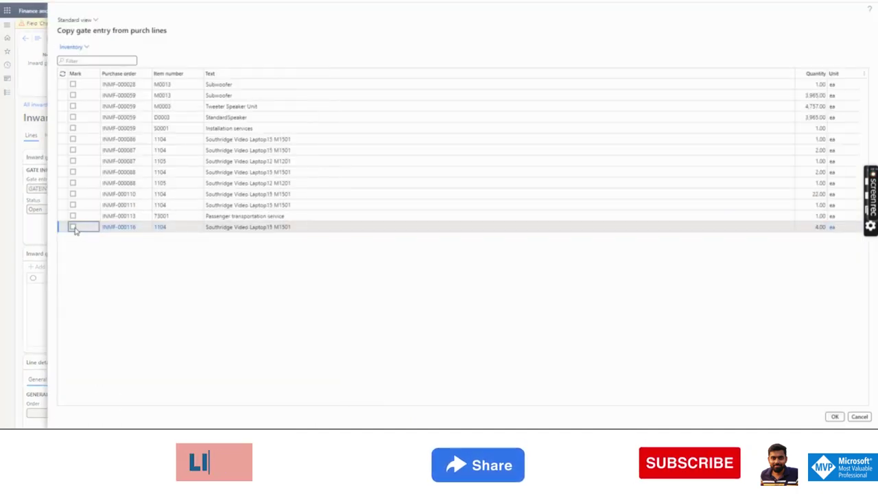
{"action": "left_click", "coordinate": [73, 228]}
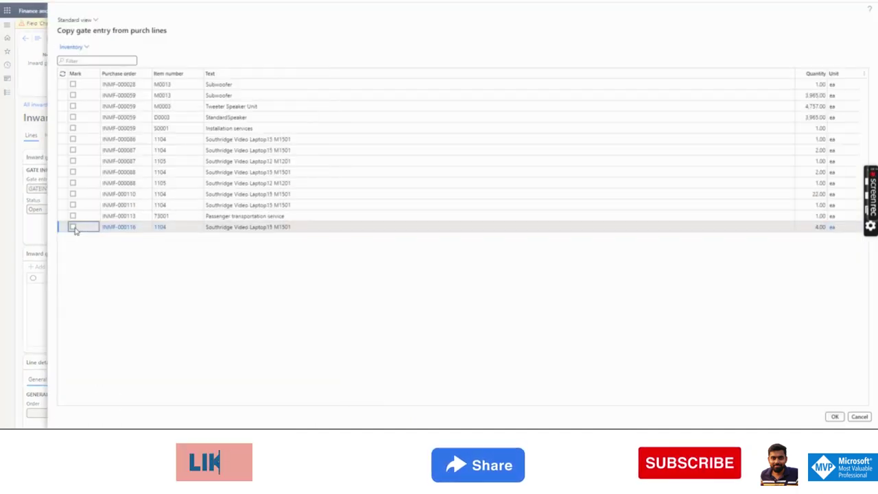
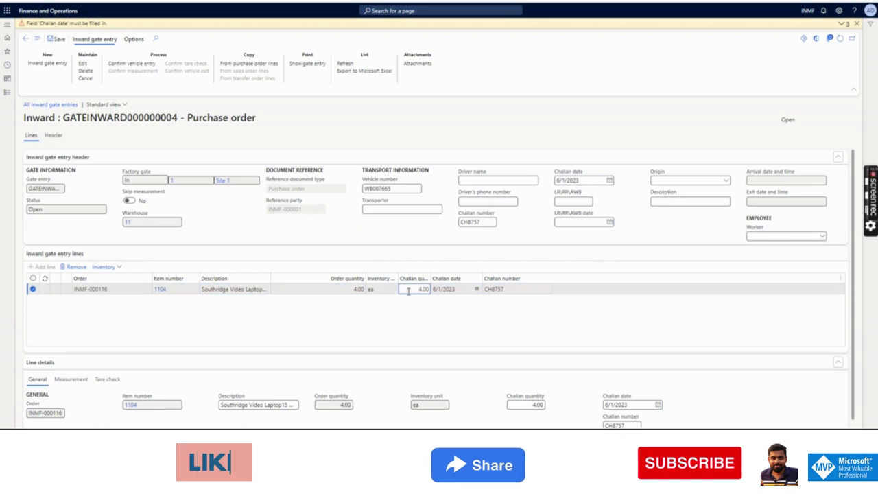
{"action": "left_click", "coordinate": [341, 290]}
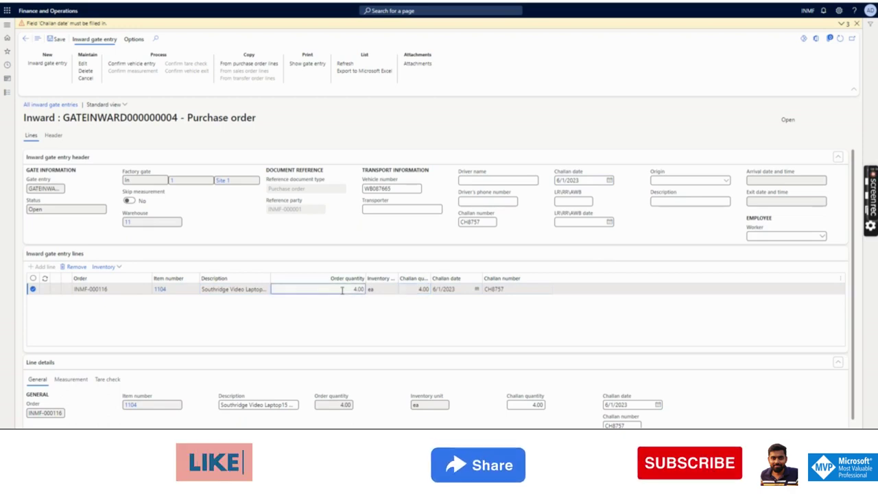
Set the transporter in the gate entry header's transport information to FedEx.
{"action": "left_click", "coordinate": [406, 289]}
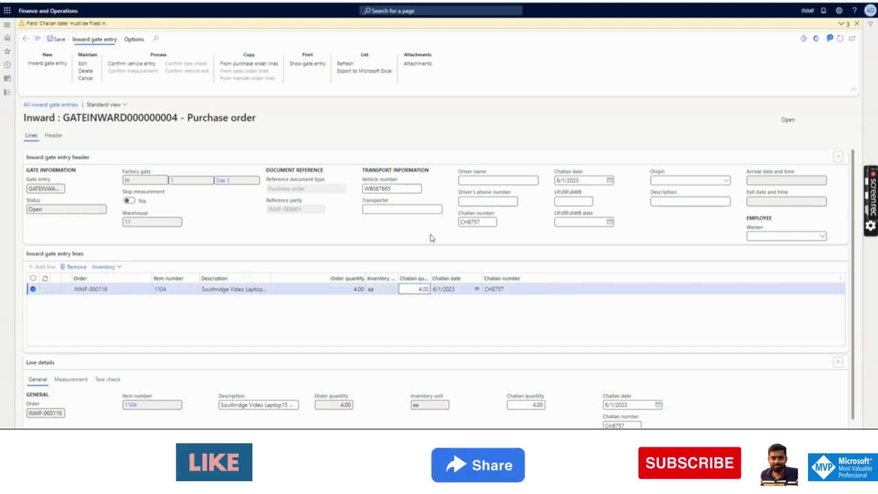
{"action": "left_click", "coordinate": [399, 210]}
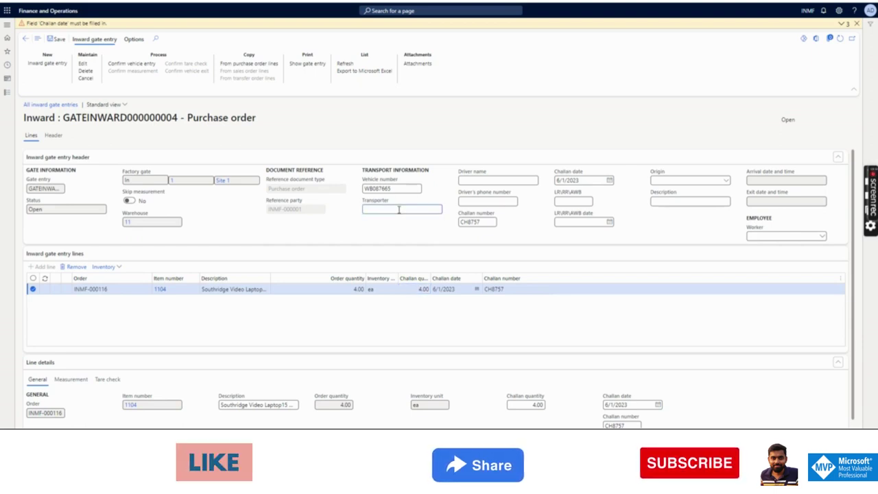
{"action": "type", "text": "Fed"}
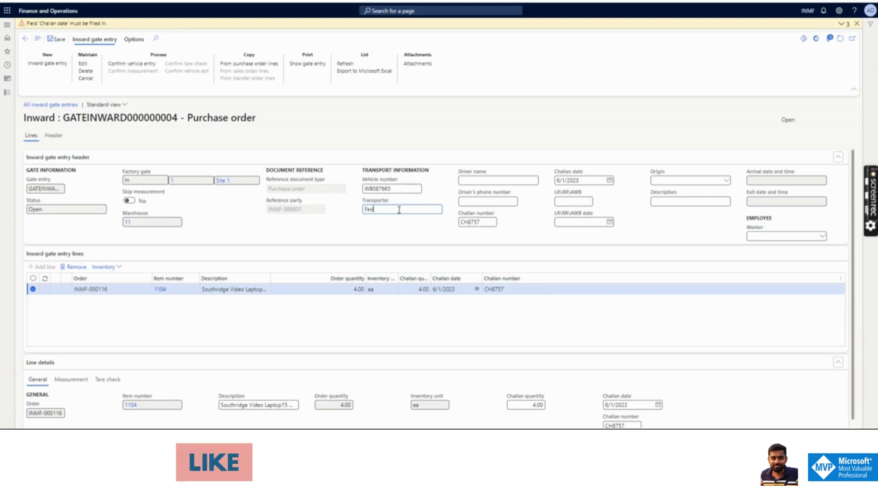
{"action": "type", "text": "Ex"}
{"action": "key", "text": "Tab"}
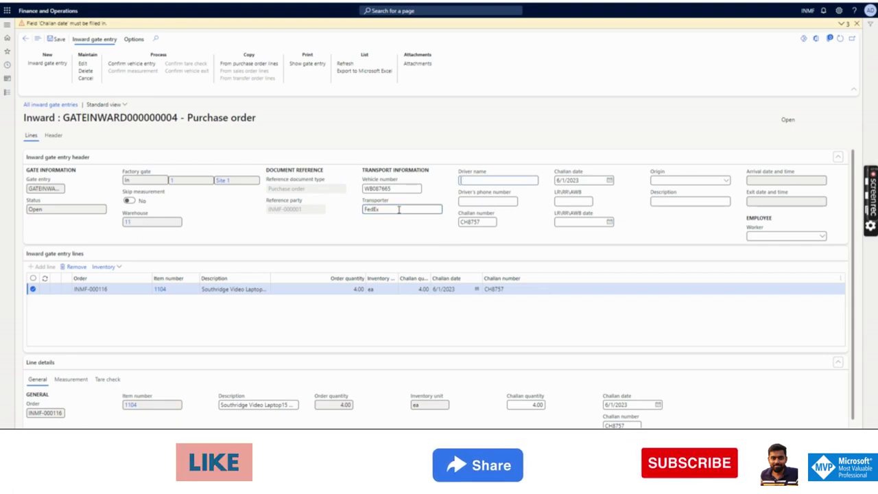
Enter the driver's name and the driver's phone number in the gate entry header.
{"action": "type", "text": "Pawan"}
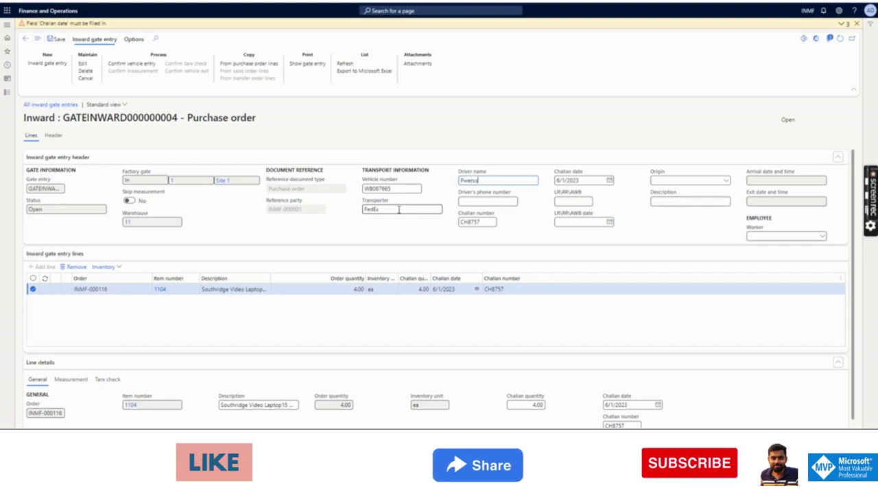
{"action": "key", "text": "BackSpace"}
{"action": "key", "text": "BackSpace"}
{"action": "key", "text": "BackSpace"}
{"action": "key", "text": "BackSpace"}
{"action": "key", "text": "BackSpace"}
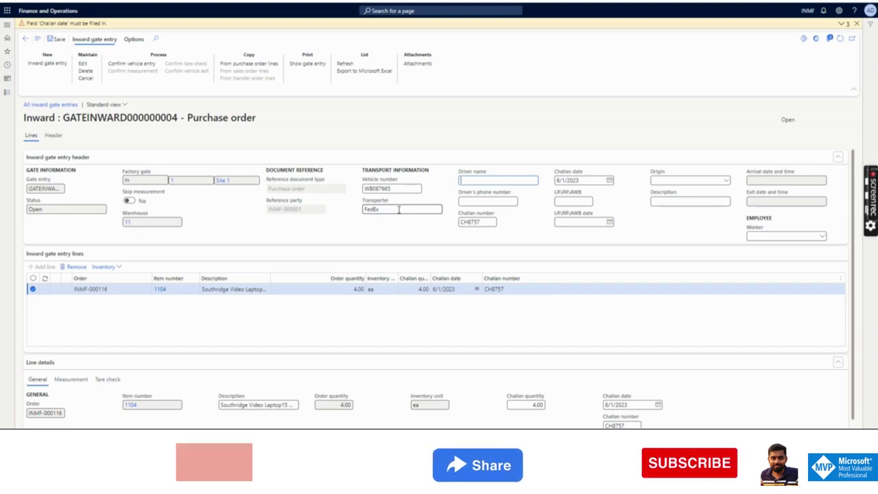
{"action": "type", "text": "Mr Paul"}
{"action": "key", "text": "Tab"}
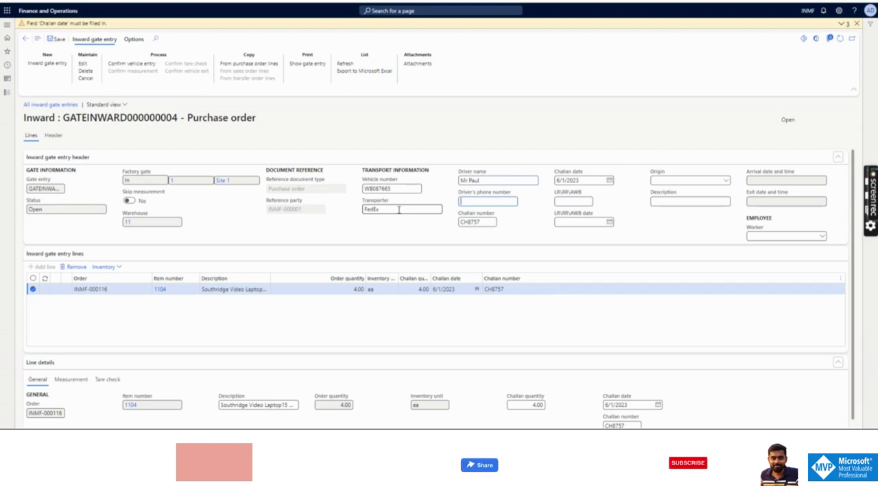
{"action": "type", "text": "32999-9-0-00"}
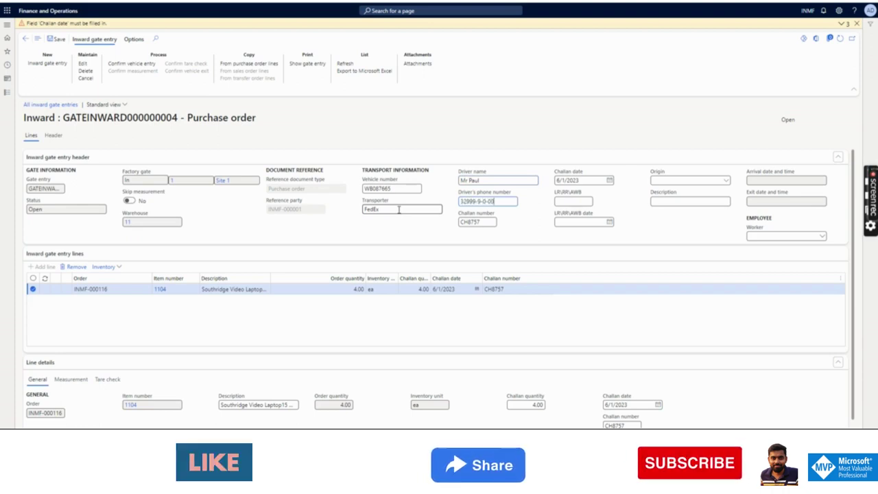
{"action": "key", "text": "Tab"}
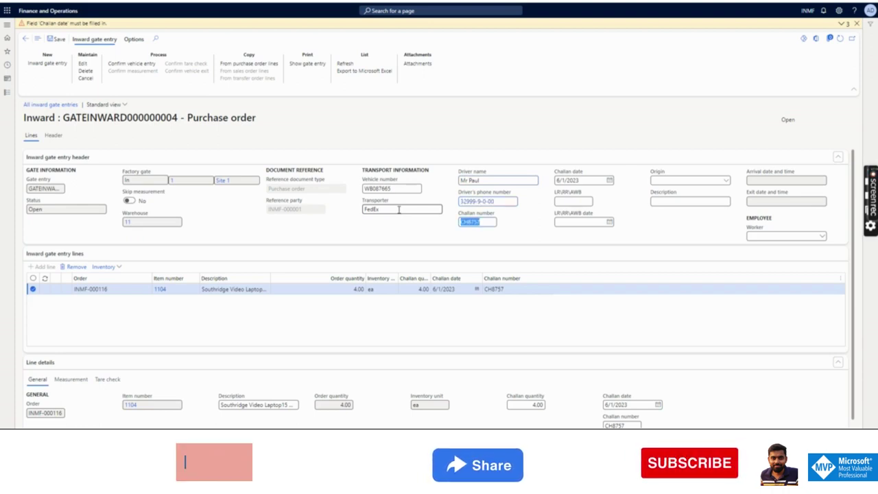
Set the gate entry's LR\RR\AWB number to BHg7jj and its LR\RR\AWB date to 6/1/2023.
{"action": "left_click", "coordinate": [582, 201]}
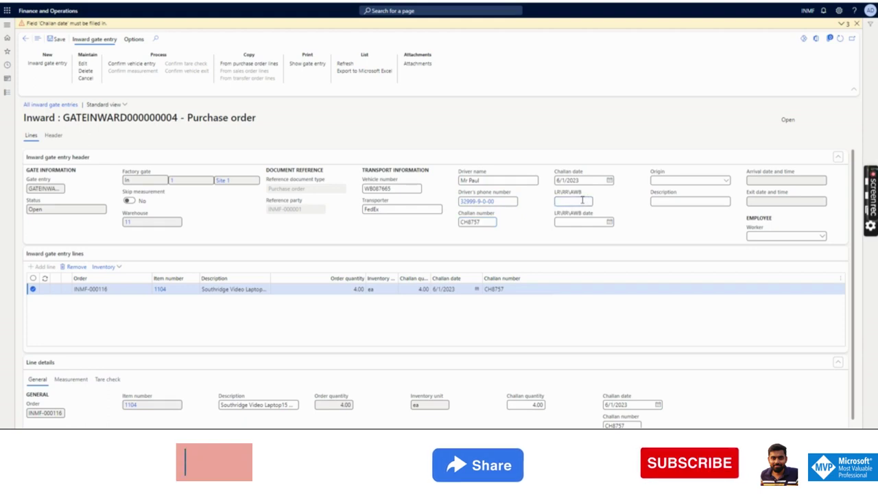
{"action": "type", "text": "BH"}
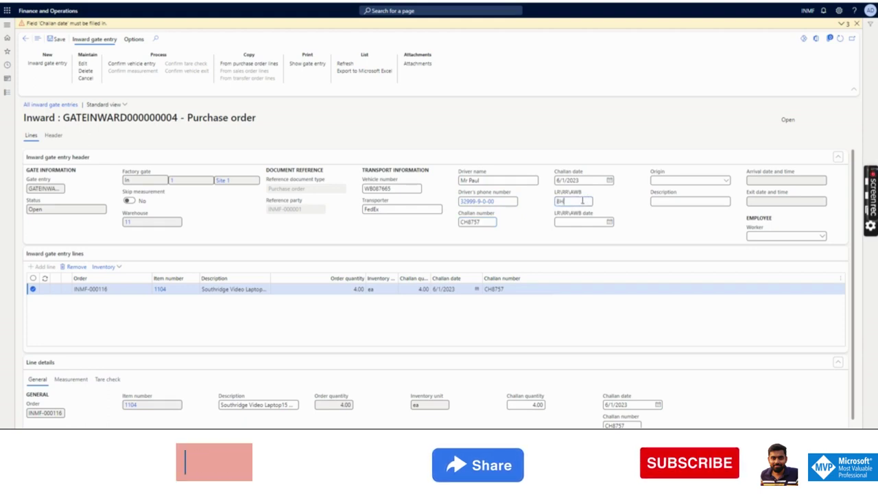
{"action": "type", "text": "g7jj"}
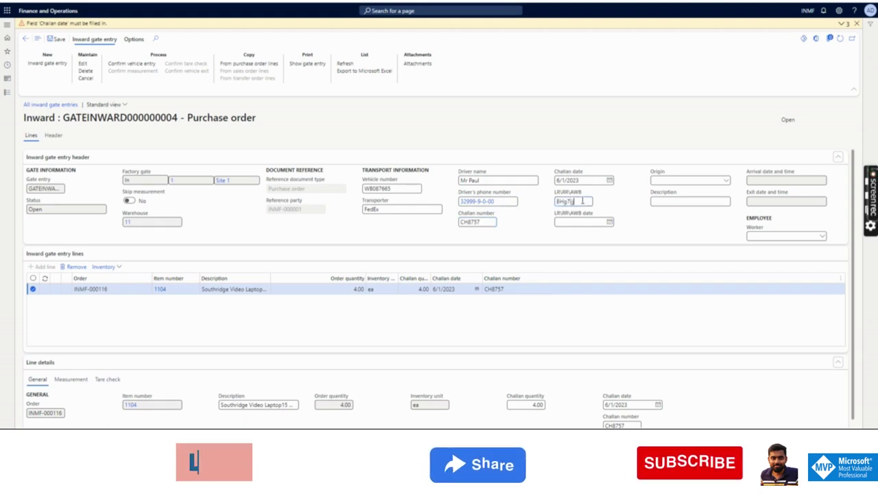
{"action": "key", "text": "Tab"}
{"action": "left_click", "coordinate": [609, 222]}
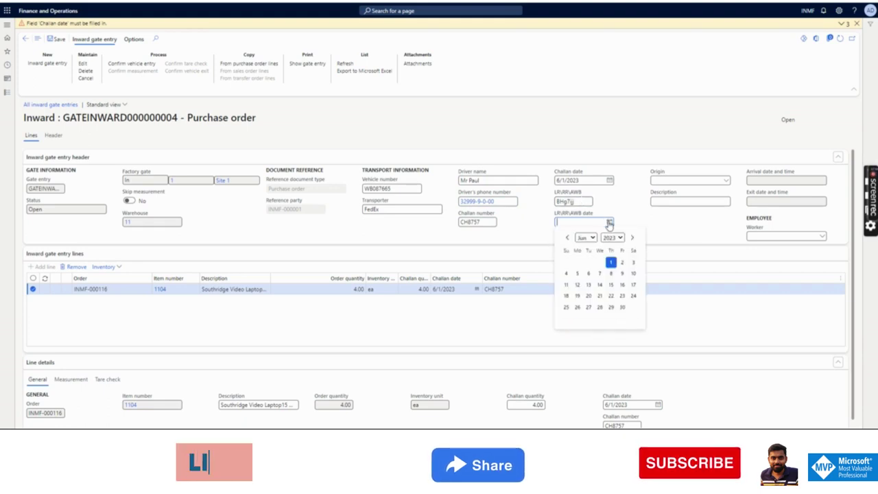
{"action": "left_click", "coordinate": [610, 262]}
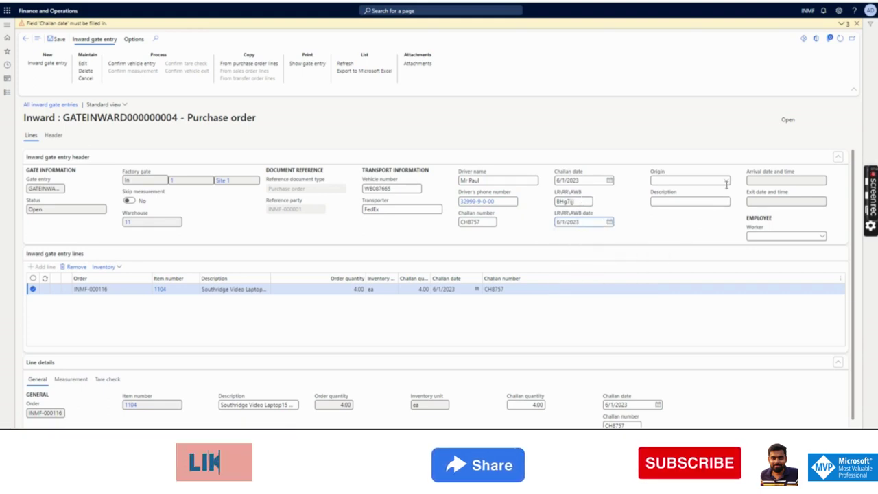
Set the gate entry's origin to Brasilia and enter a description beginning with "Receipt from".
{"action": "left_click", "coordinate": [725, 183]}
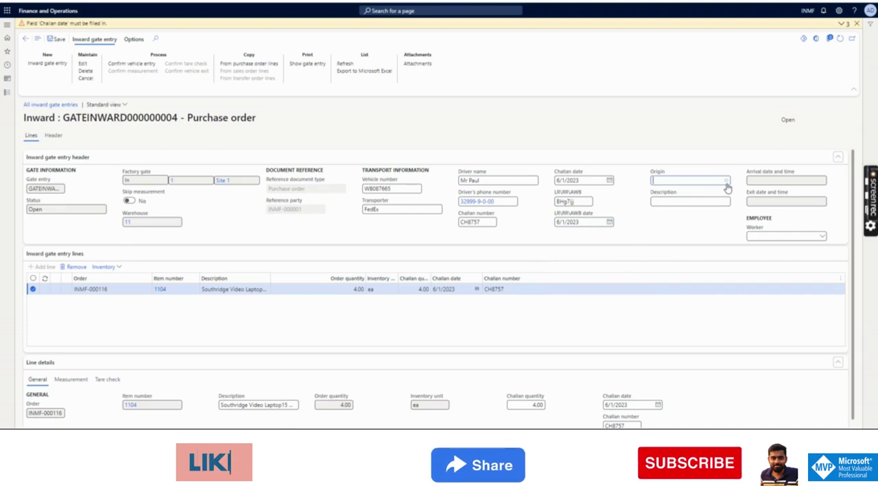
{"action": "left_click", "coordinate": [726, 182]}
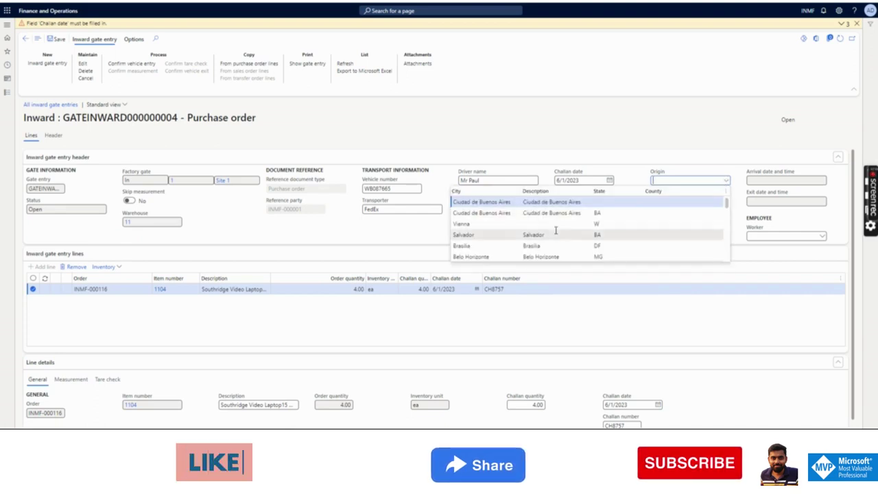
{"action": "left_click", "coordinate": [630, 247]}
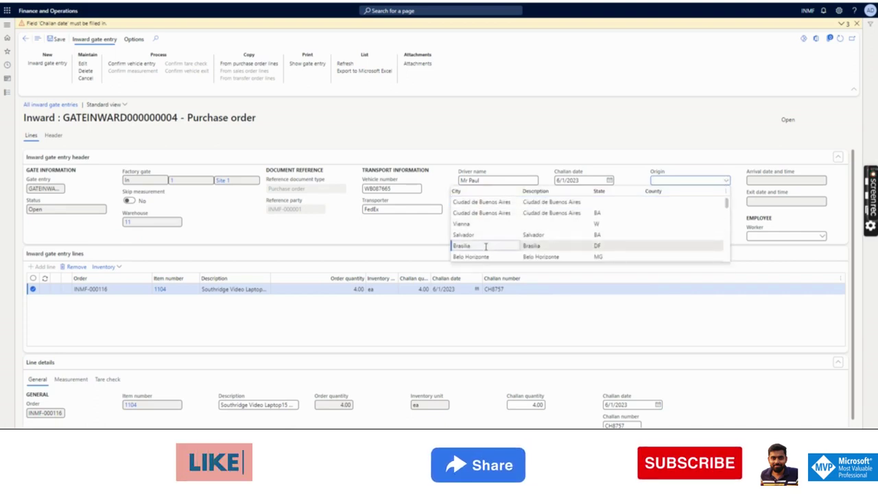
{"action": "left_click", "coordinate": [630, 248]}
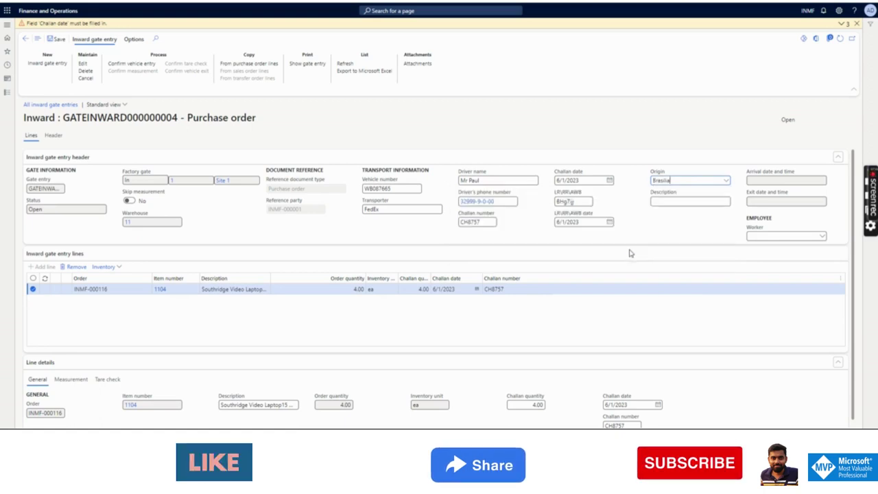
{"action": "left_click", "coordinate": [679, 204]}
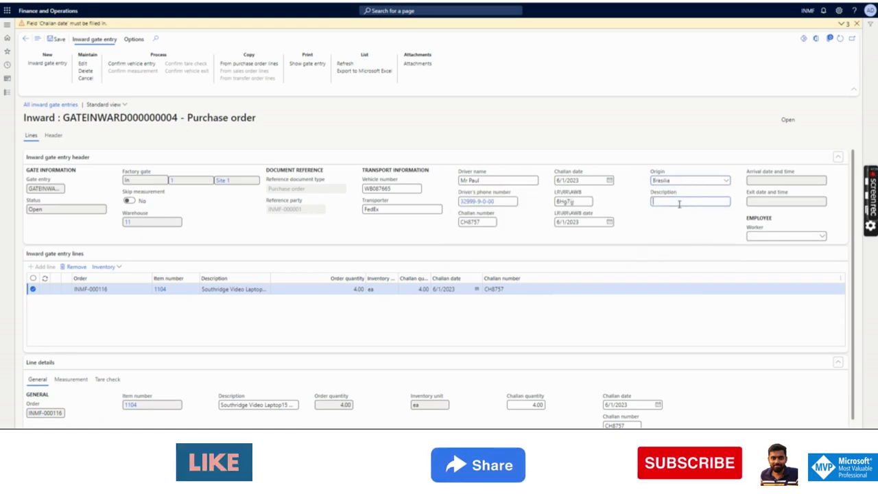
{"action": "type", "text": "Receipt from Ba"}
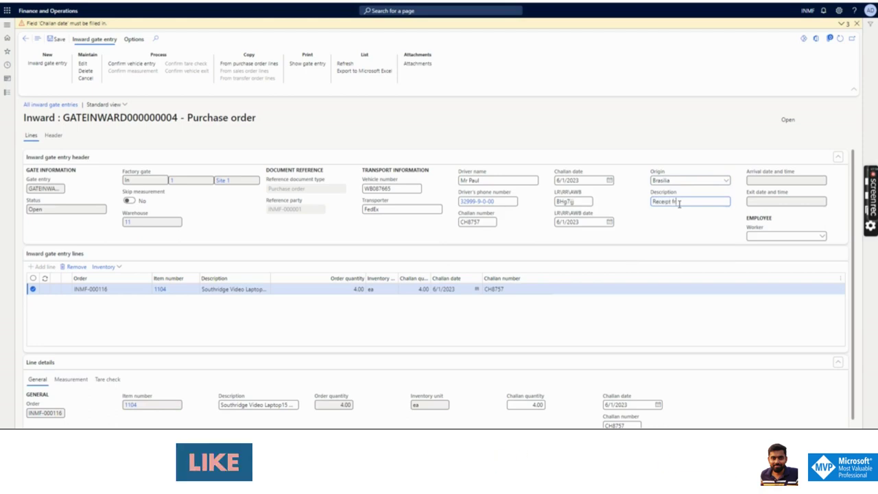